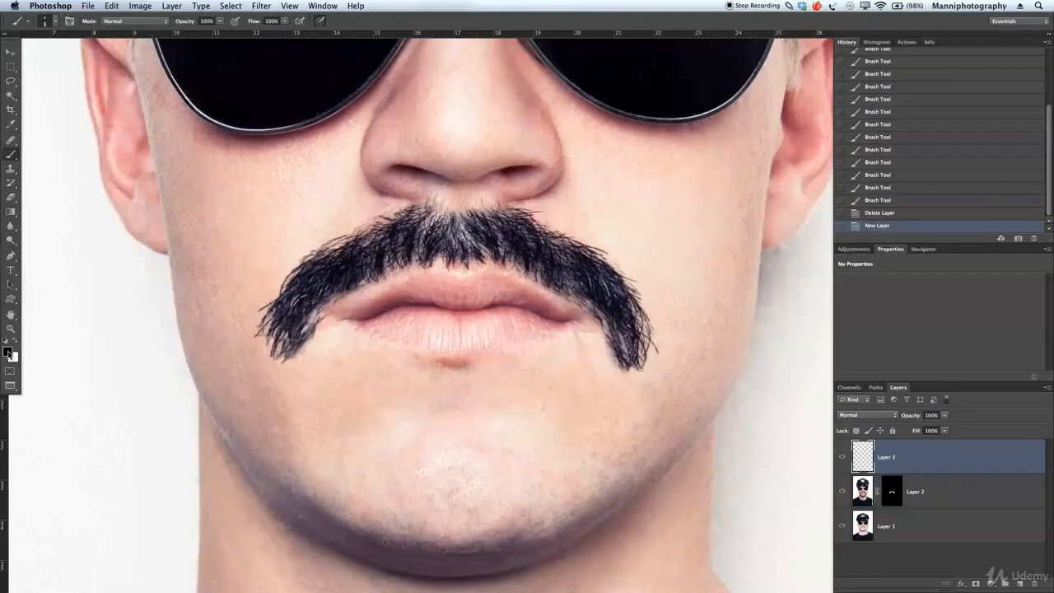
Step: Set the foreground colour to the dark moustache tone 080614, sampled from the hairs
click(9, 352)
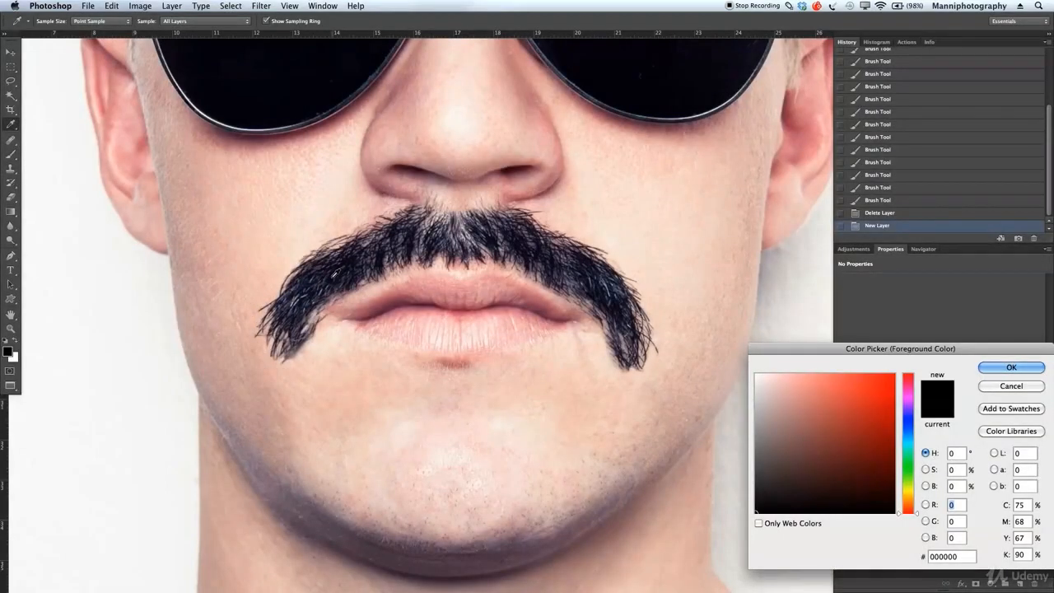
click(339, 272)
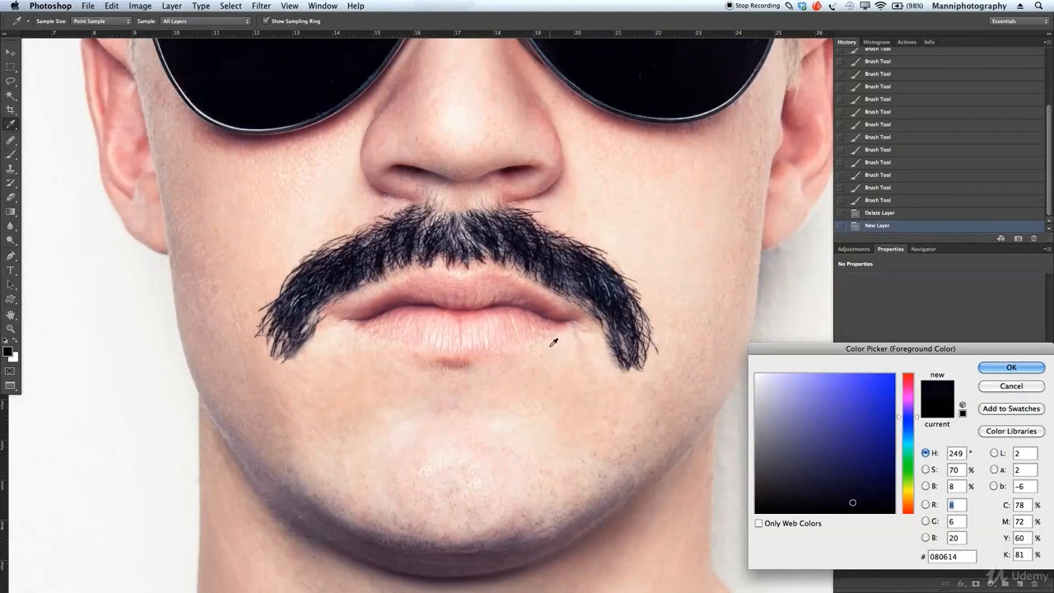
key(Return)
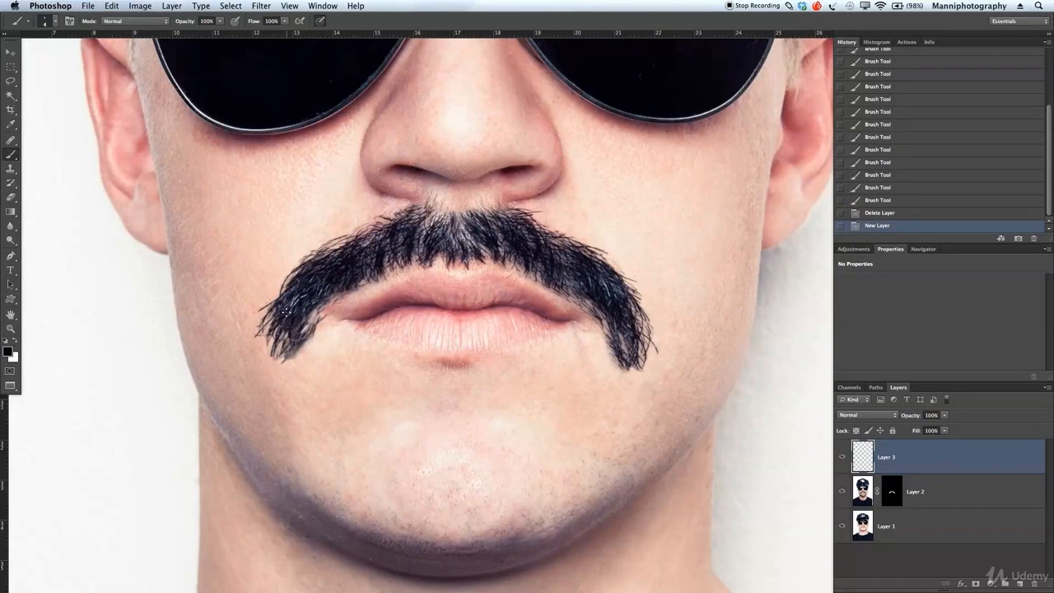
Step: Paint thin dark hairs on Layer 3 into the left tip of the moustache
mouse_move(293, 325)
mouse_down()
mouse_move(268, 369)
mouse_move(280, 319)
mouse_move(275, 328)
mouse_up()
mouse_move(283, 301)
mouse_down()
mouse_move(267, 340)
mouse_move(287, 330)
mouse_up()
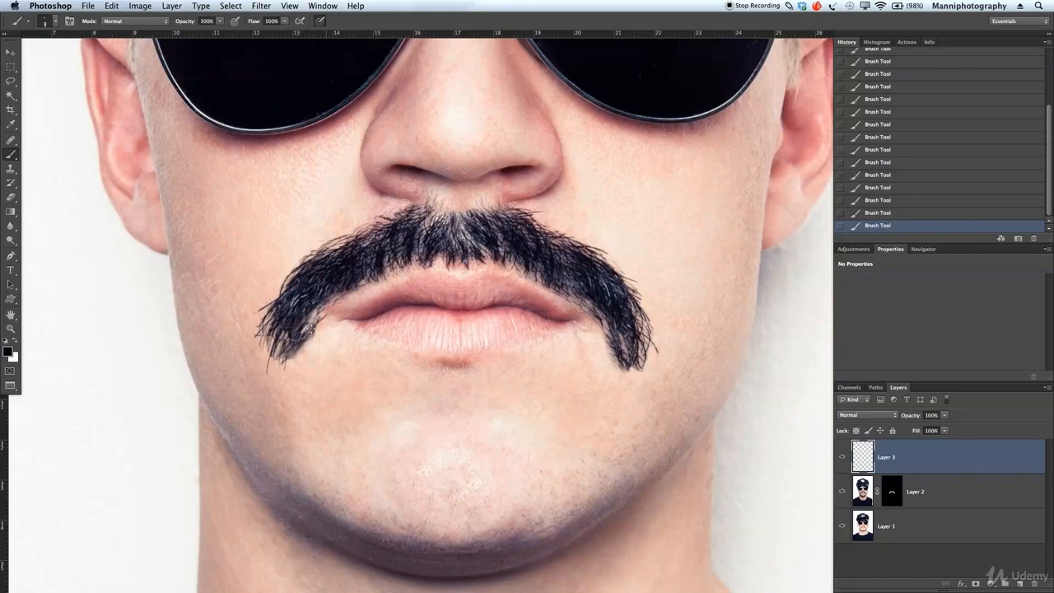
drag(311, 329, 314, 283)
Step: Extend the right tip of the moustache downward with fine dark hairs, using a brush size of 4
key(bracketleft)
key(bracketright)
key(bracketright)
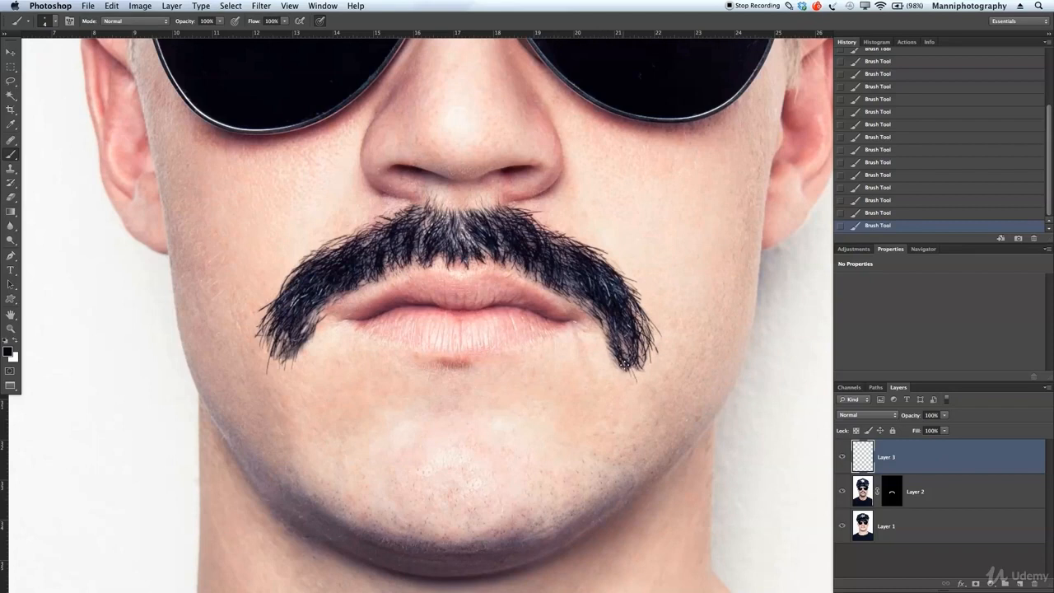
drag(629, 361, 637, 380)
drag(638, 339, 642, 379)
drag(627, 354, 642, 378)
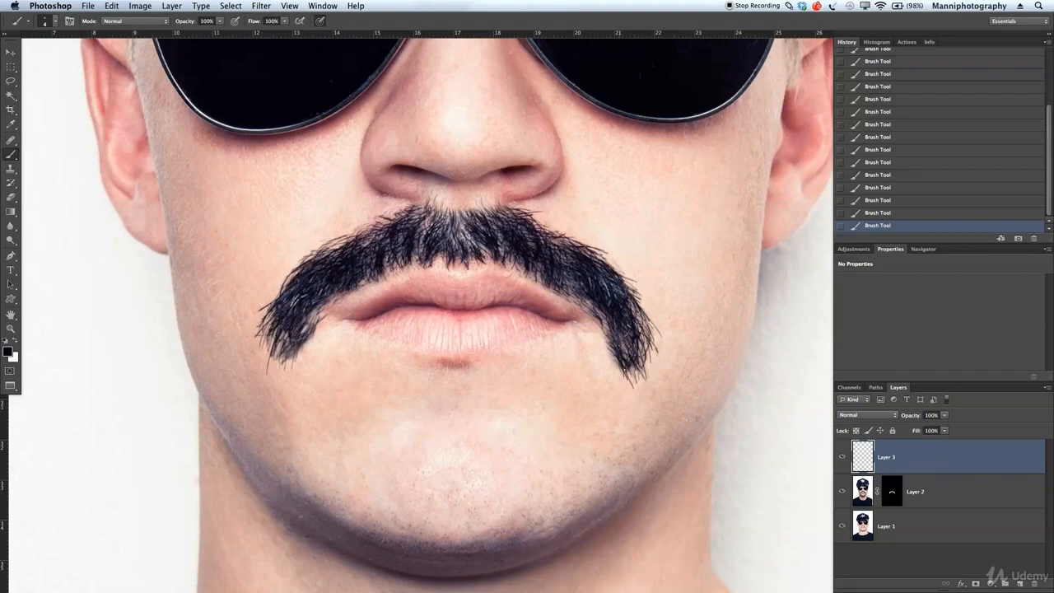
drag(618, 361, 622, 378)
drag(639, 357, 650, 387)
drag(604, 321, 617, 341)
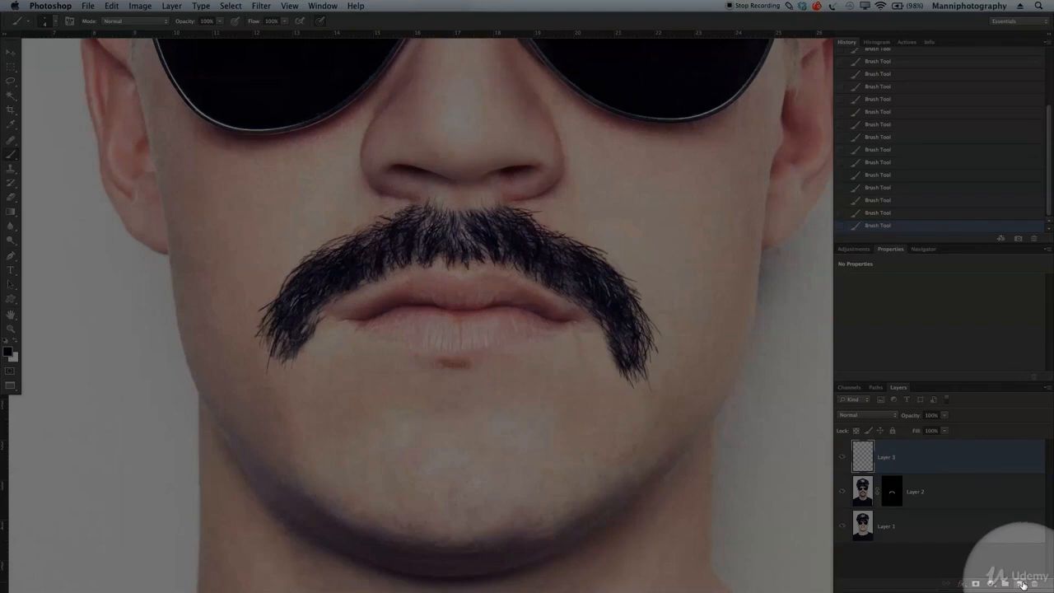
Step: Paint test hair strokes on a new layer over the background beside the face, and delete that layer
click(1021, 584)
mouse_move(97, 355)
mouse_down()
mouse_move(122, 408)
mouse_move(97, 350)
mouse_up()
mouse_move(93, 389)
mouse_down()
mouse_move(101, 401)
mouse_move(121, 377)
mouse_move(94, 336)
mouse_move(103, 342)
mouse_move(88, 295)
mouse_move(124, 384)
mouse_up()
drag(126, 310, 135, 395)
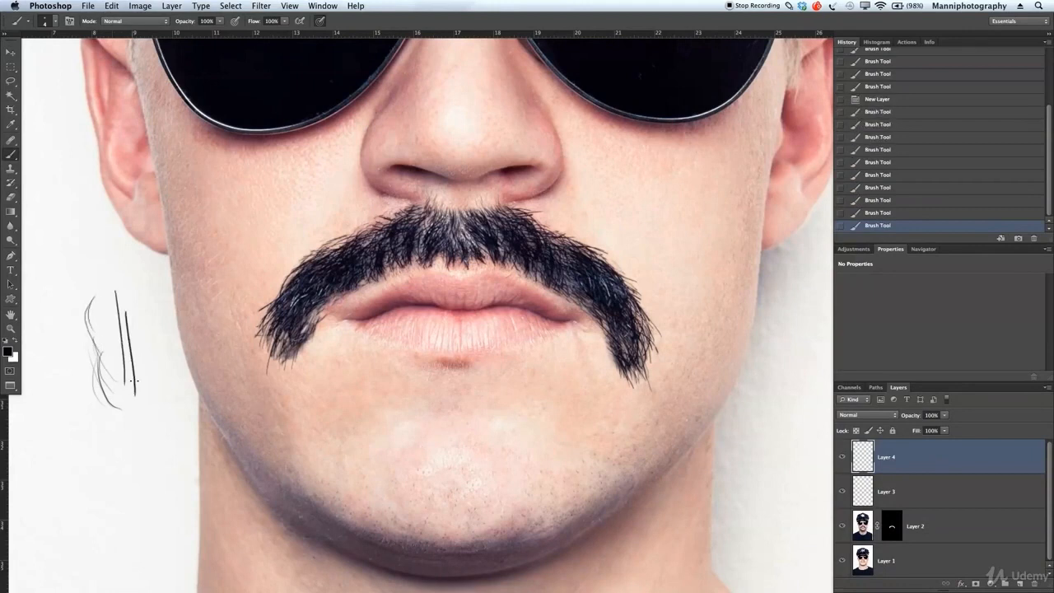
drag(136, 327, 141, 400)
drag(142, 330, 161, 397)
mouse_move(167, 354)
mouse_down()
mouse_move(157, 378)
mouse_move(165, 384)
mouse_up()
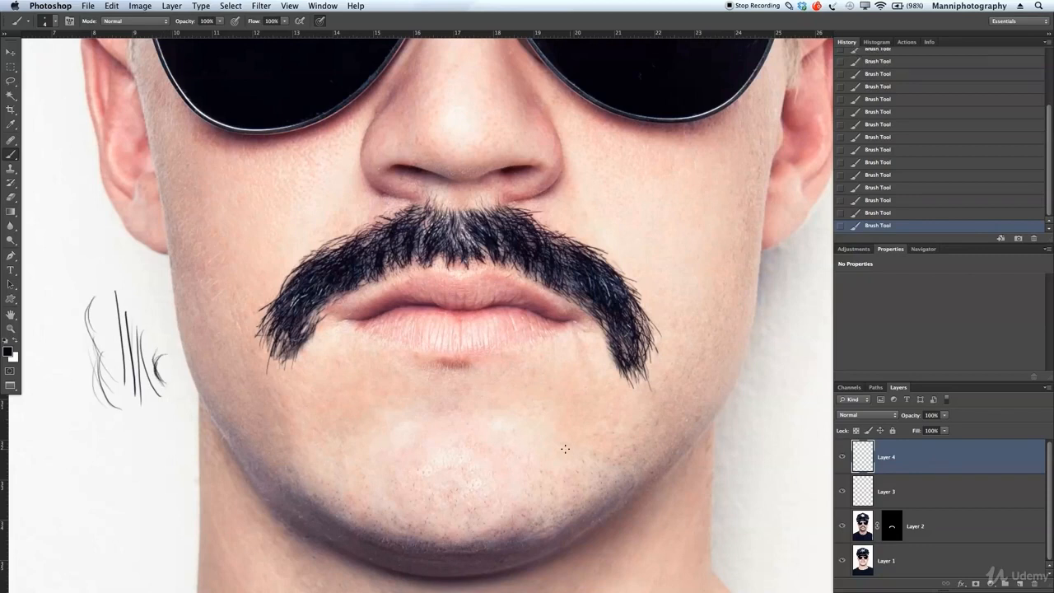
key(Delete)
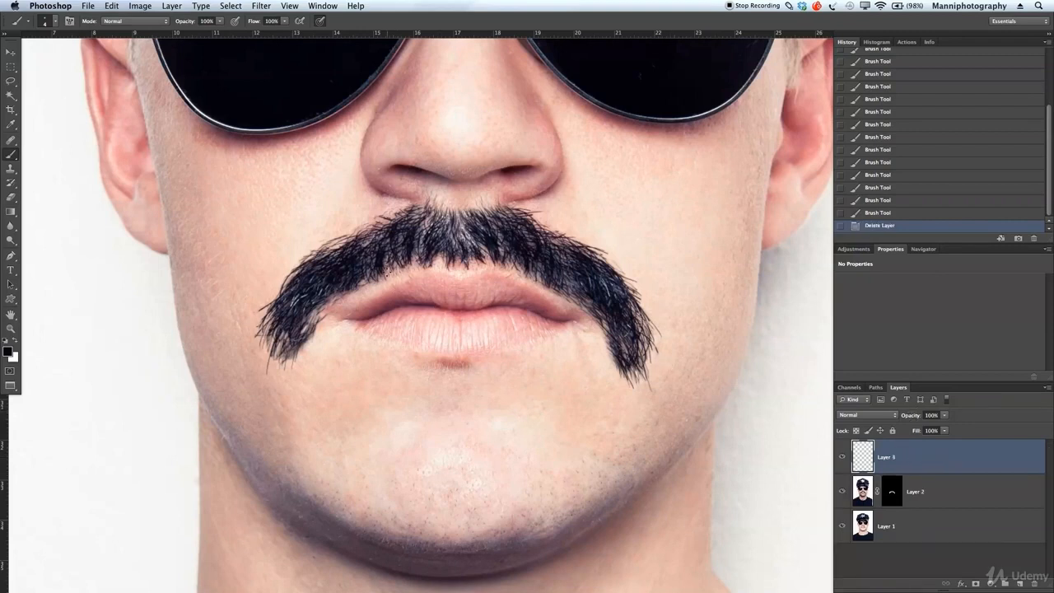
Step: Fill in the lower edge of the moustache's left half with short dark hairs down to its tip
drag(375, 261, 379, 272)
mouse_move(371, 259)
mouse_down()
mouse_move(381, 272)
mouse_move(372, 275)
mouse_up()
drag(362, 265, 366, 278)
mouse_move(354, 268)
mouse_down()
mouse_move(305, 329)
mouse_move(326, 300)
mouse_up()
mouse_move(313, 351)
mouse_down()
mouse_move(328, 311)
mouse_move(318, 323)
mouse_move(326, 303)
mouse_move(317, 306)
mouse_up()
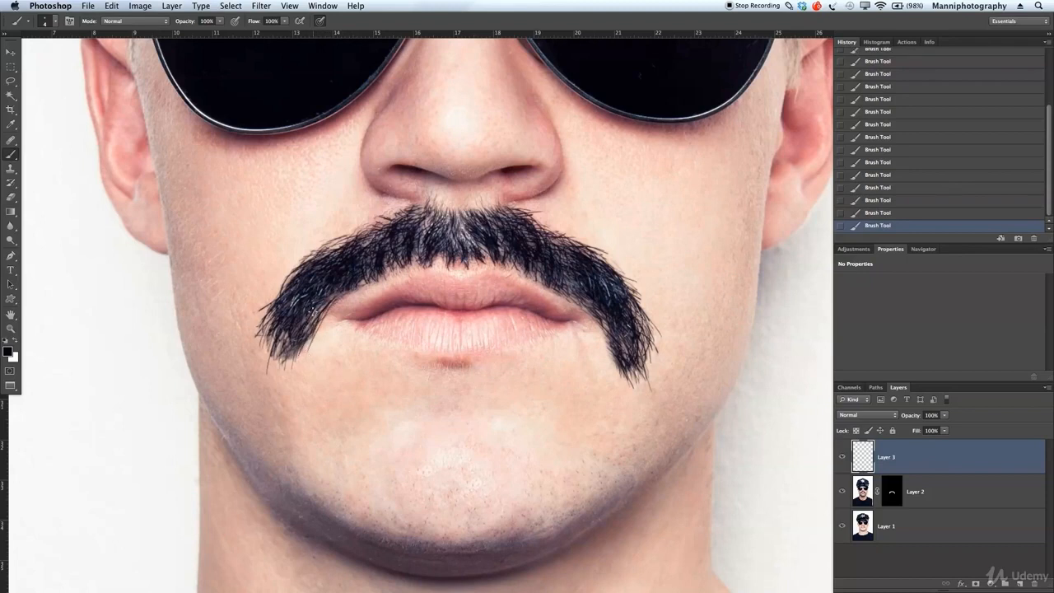
drag(301, 362, 309, 337)
Step: Thicken and lengthen the left tip of the moustache with dark hairs, using a brush size of 3
key(z)
click(316, 350)
drag(315, 350, 334, 350)
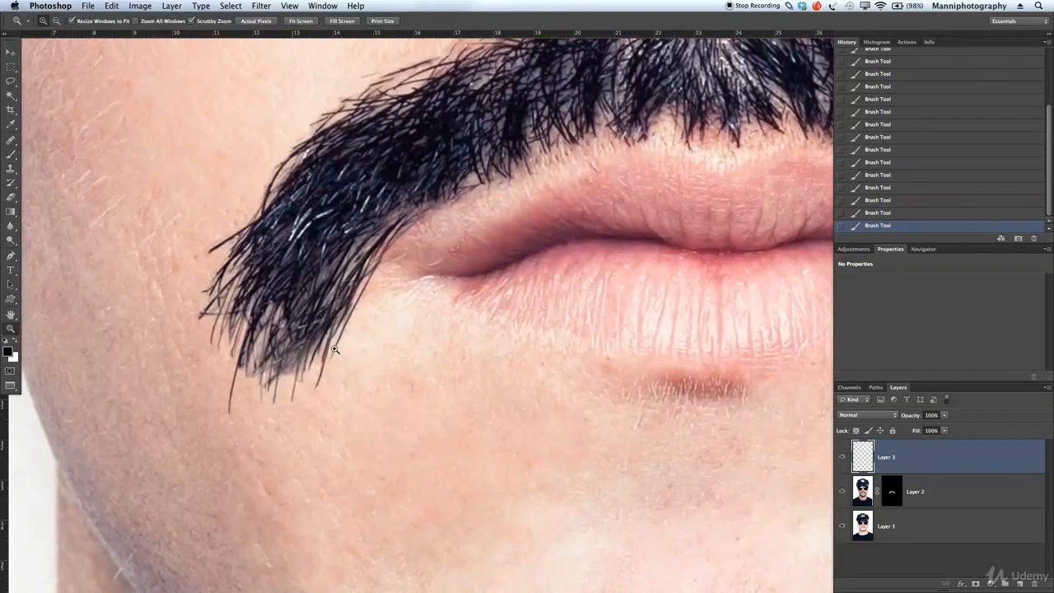
key(b)
mouse_move(284, 324)
mouse_down()
mouse_move(333, 351)
mouse_move(343, 420)
mouse_up()
drag(330, 379, 315, 453)
key(super+alt+z)
key(super+alt+z)
key(super+alt+z)
key(super+shift+z)
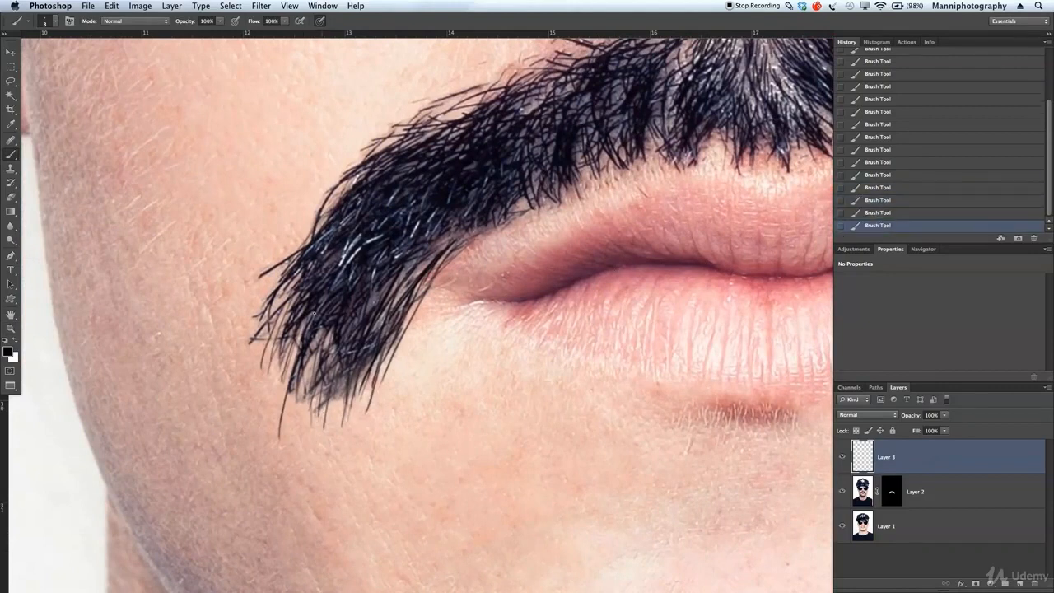
drag(306, 284, 271, 390)
drag(300, 360, 292, 393)
drag(329, 333, 311, 427)
mouse_move(356, 320)
mouse_down()
mouse_move(335, 425)
mouse_move(359, 356)
mouse_up()
drag(367, 358, 342, 397)
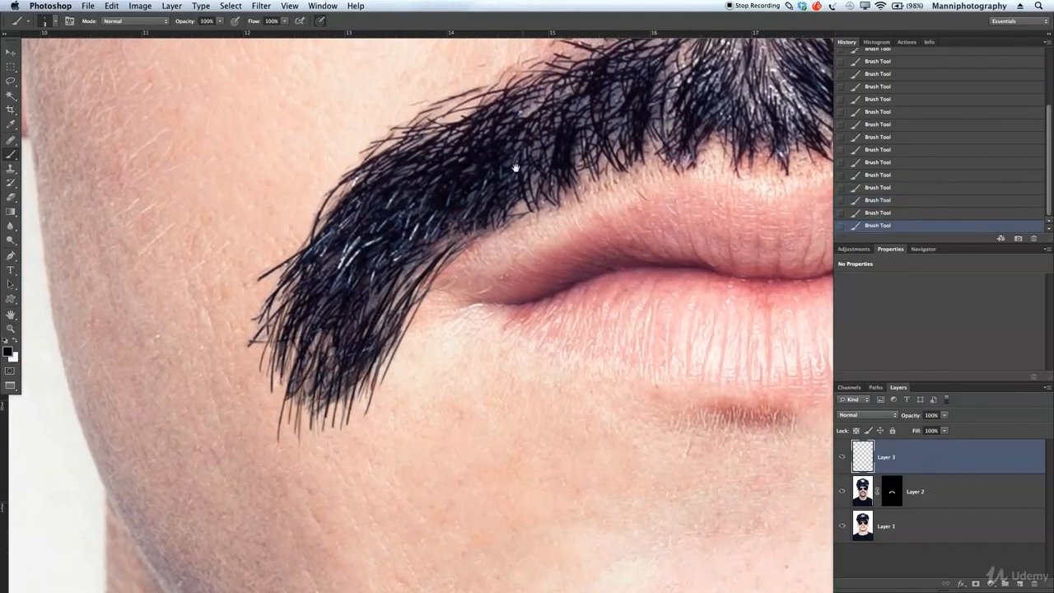
Step: Add dark hairs along the upper part of the moustache's left half, following the hair direction
drag(515, 168, 417, 282)
drag(498, 149, 359, 236)
drag(450, 185, 307, 247)
drag(326, 259, 273, 296)
drag(269, 283, 195, 370)
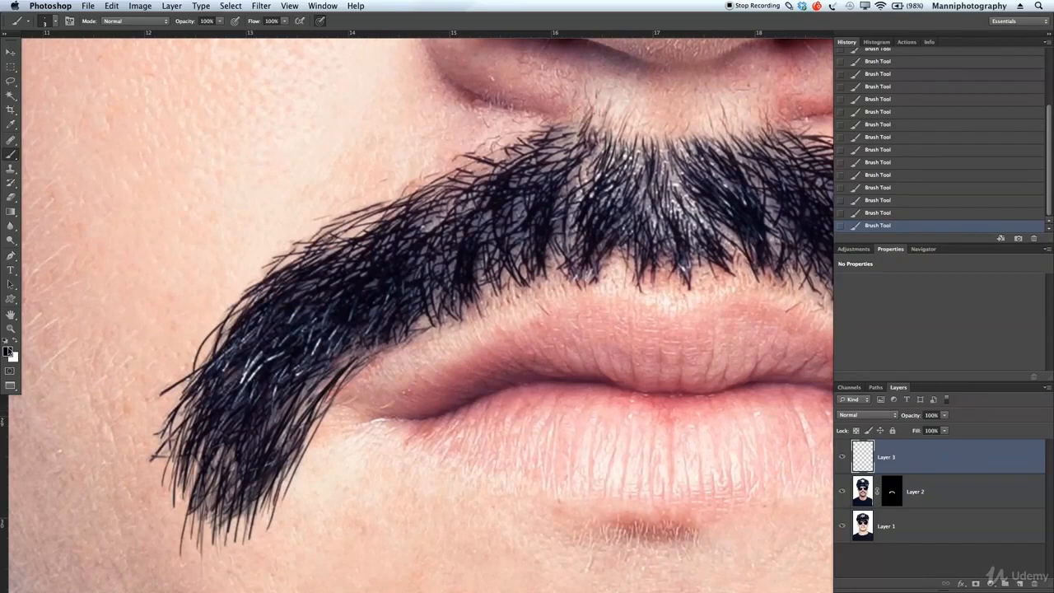
Step: Set the foreground colour to the light highlight tone f2f6ef, sampled from the shiny moustache hairs
click(8, 351)
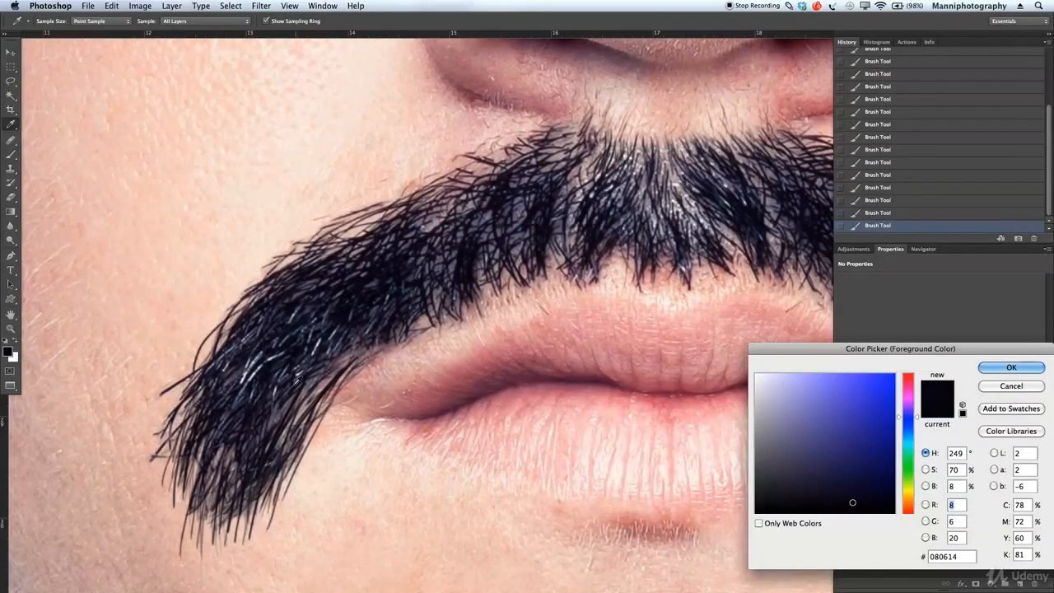
click(246, 371)
click(251, 363)
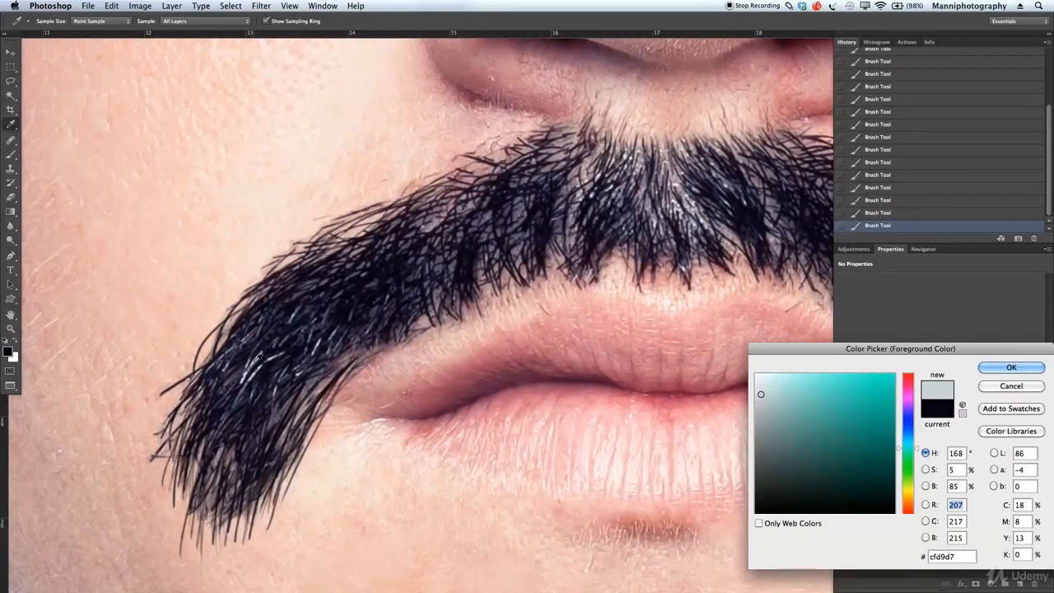
click(257, 359)
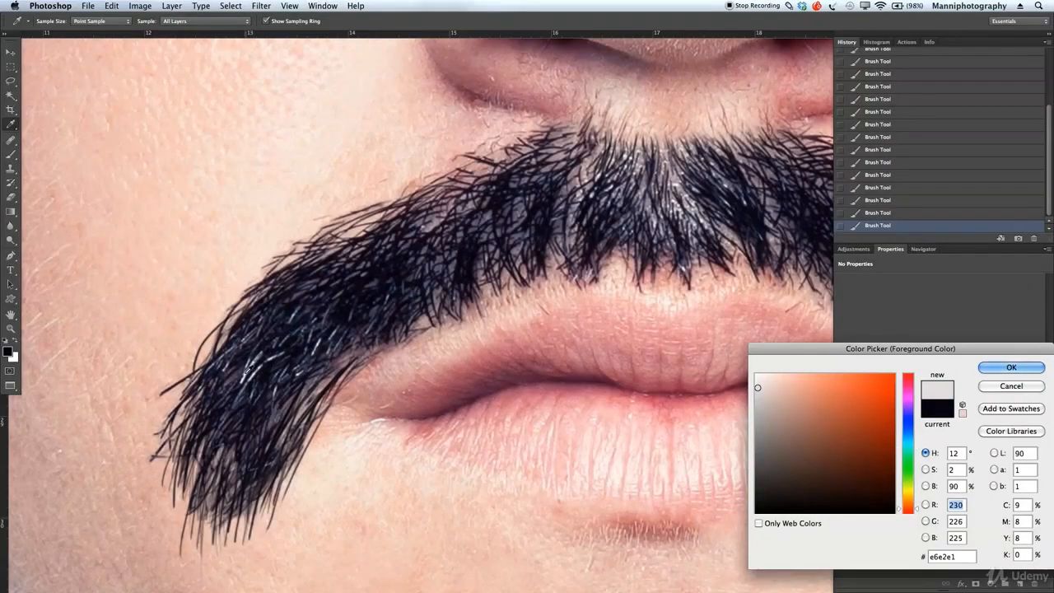
click(249, 368)
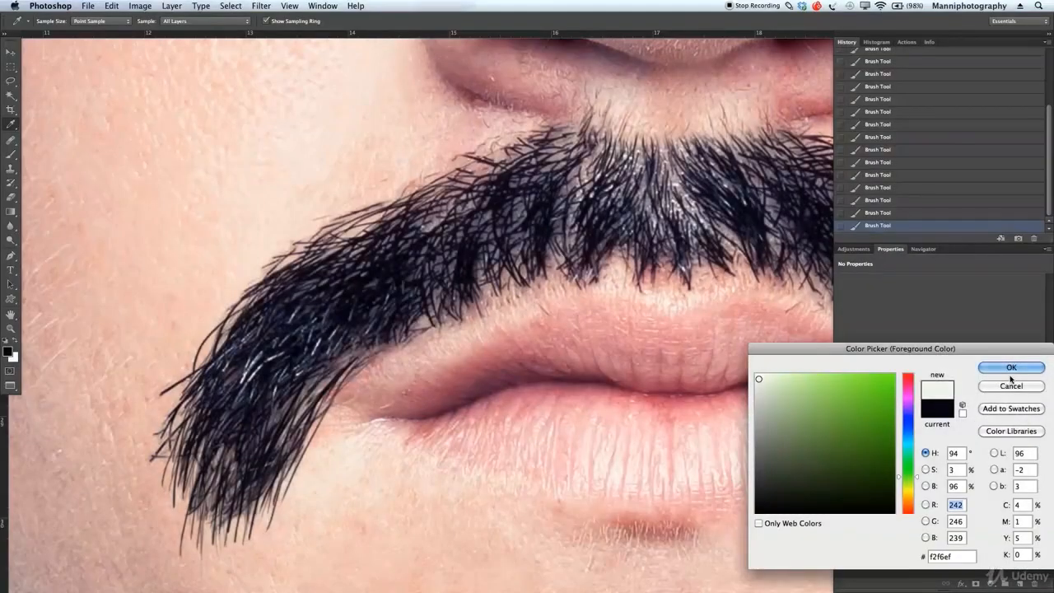
click(1011, 367)
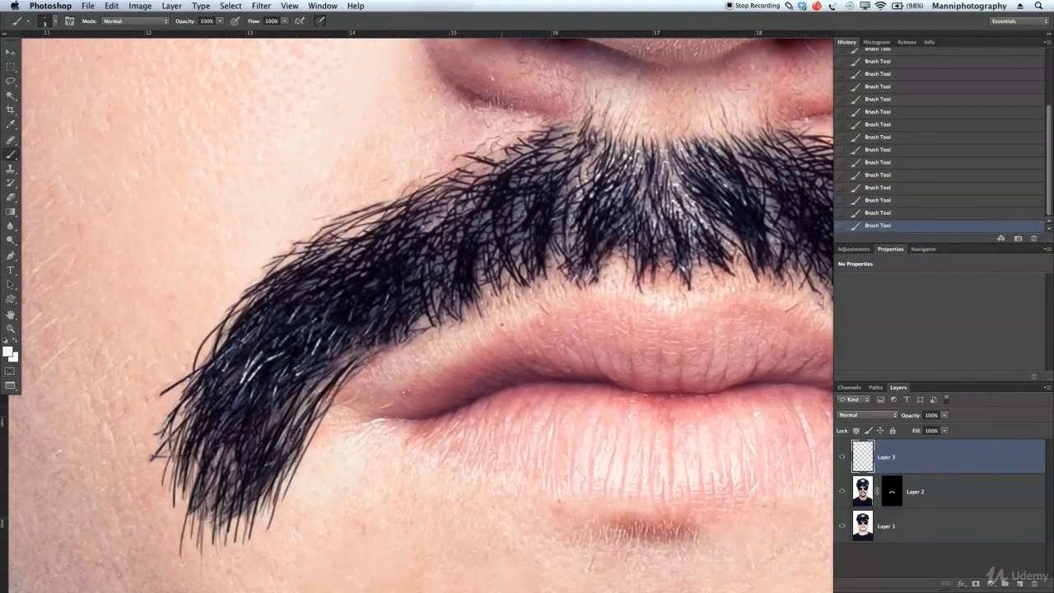
Step: Reduce the brush size and paint a fine light highlight hair on the left half of the moustache
key(bracketleft)
key(bracketleft)
key(super+z)
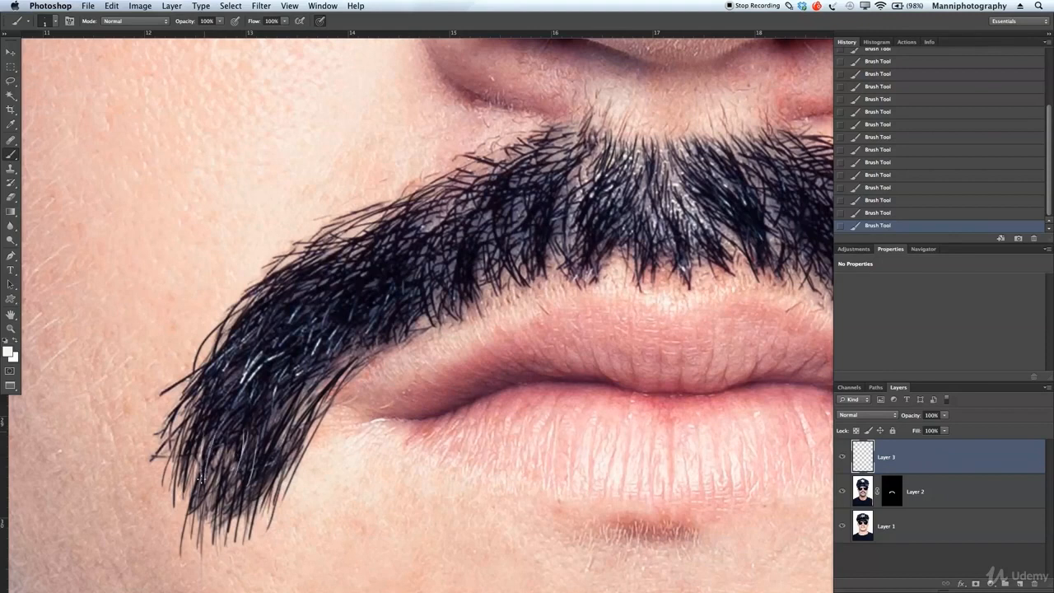
drag(477, 272, 381, 346)
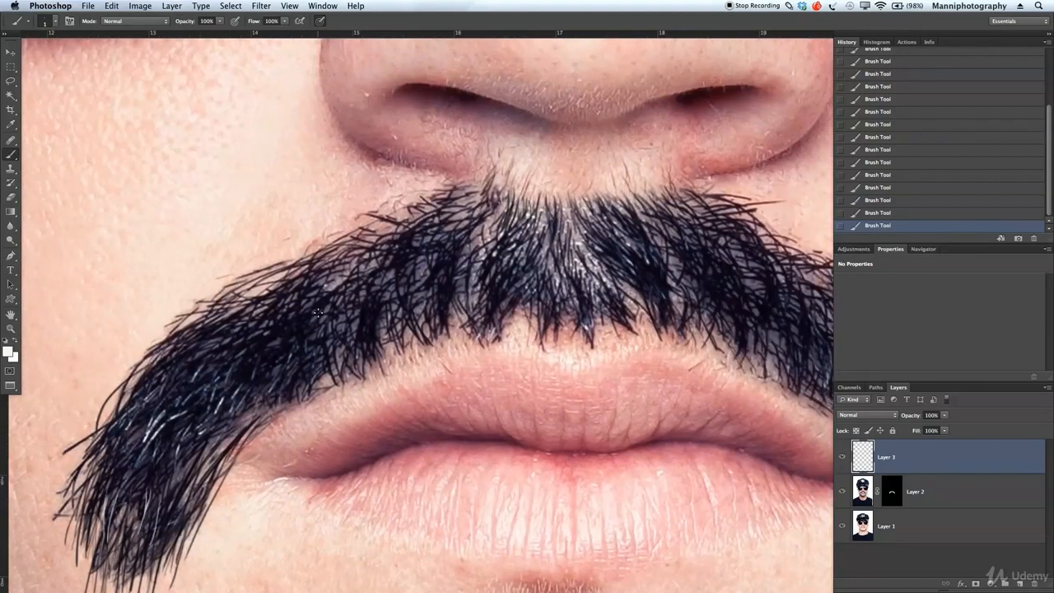
drag(282, 337, 329, 296)
Step: Paint light highlight hairs down the right end of the moustache
drag(481, 331, 285, 334)
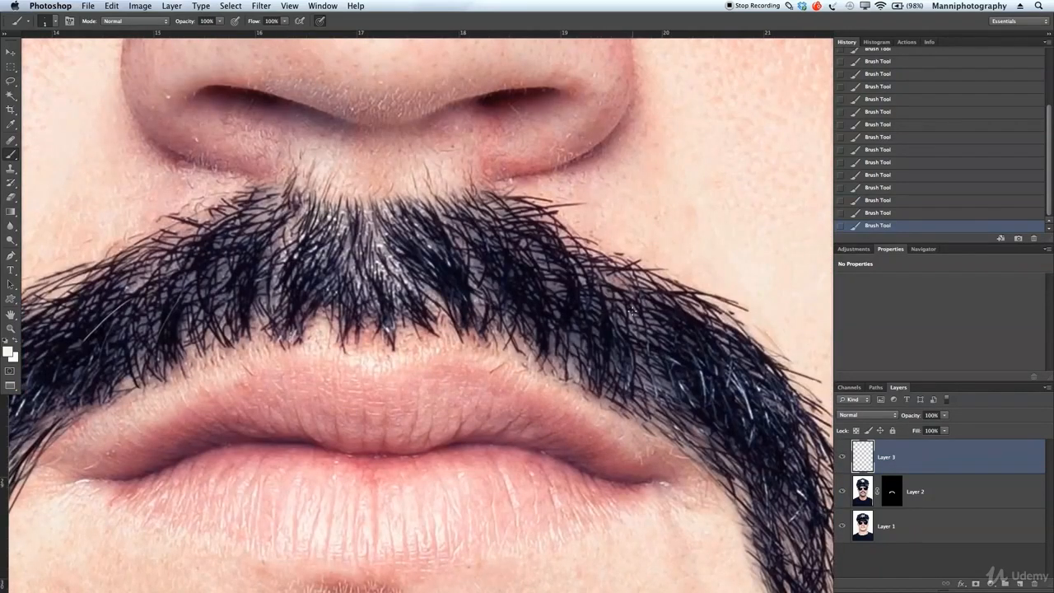
drag(680, 386, 598, 331)
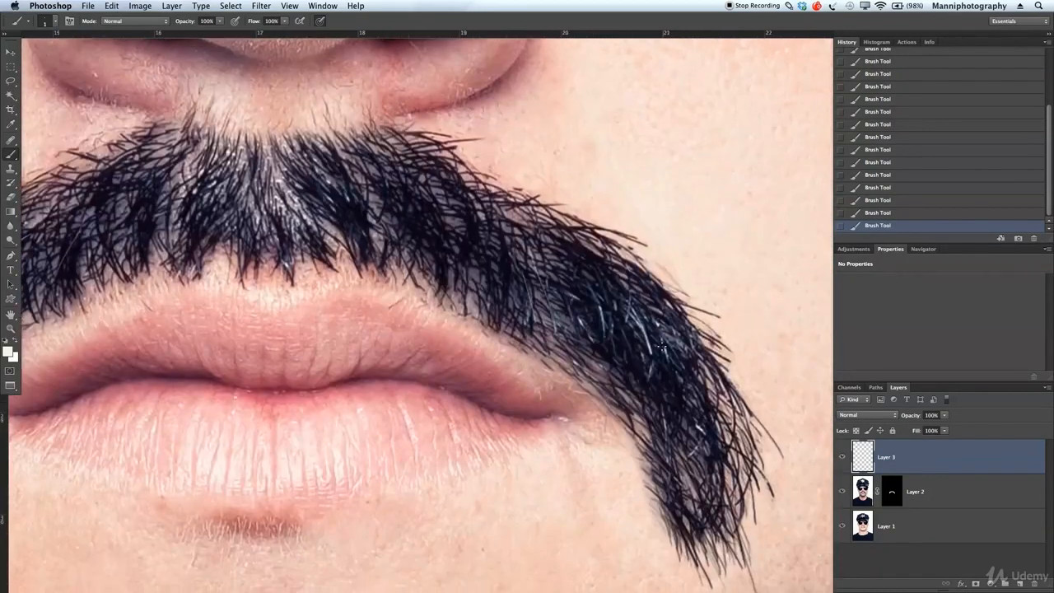
drag(667, 372, 671, 427)
key(super+z)
drag(685, 402, 702, 442)
mouse_move(664, 429)
mouse_down()
mouse_move(671, 458)
mouse_move(708, 491)
mouse_up()
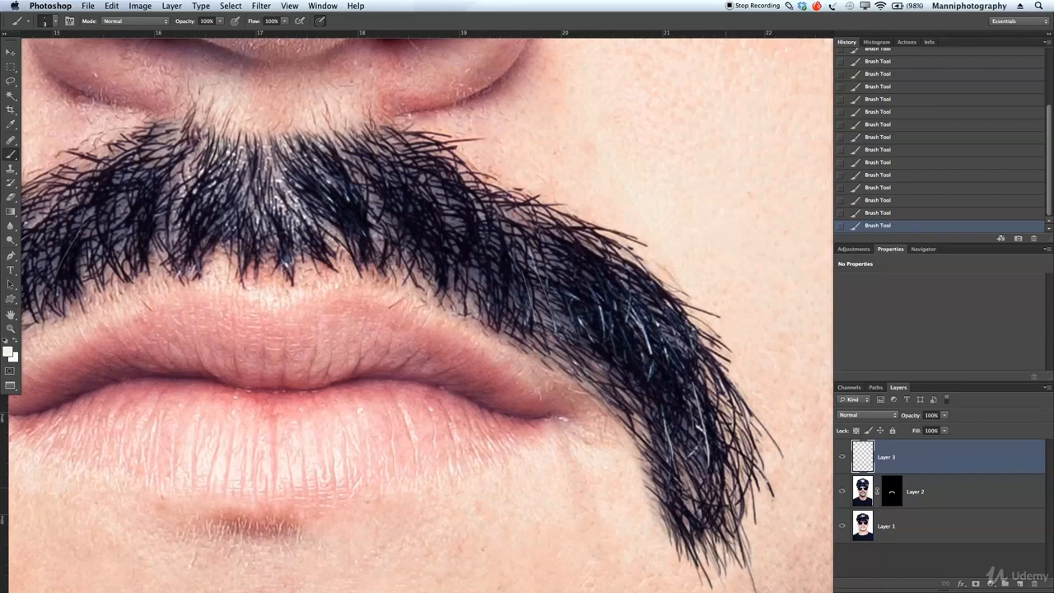
drag(713, 511, 729, 548)
key(super+z)
click(860, 201)
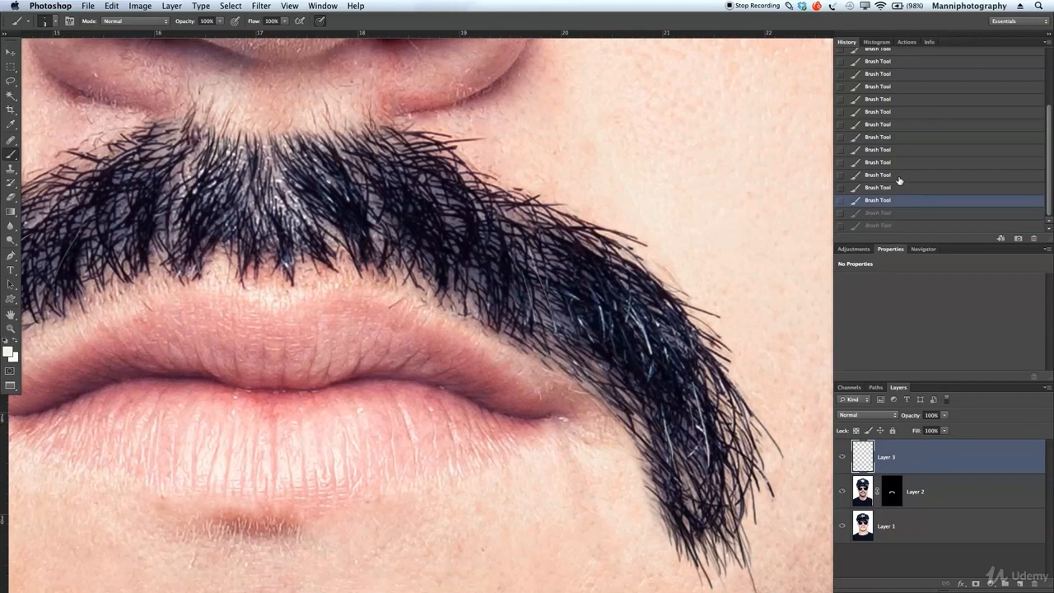
key(super+z)
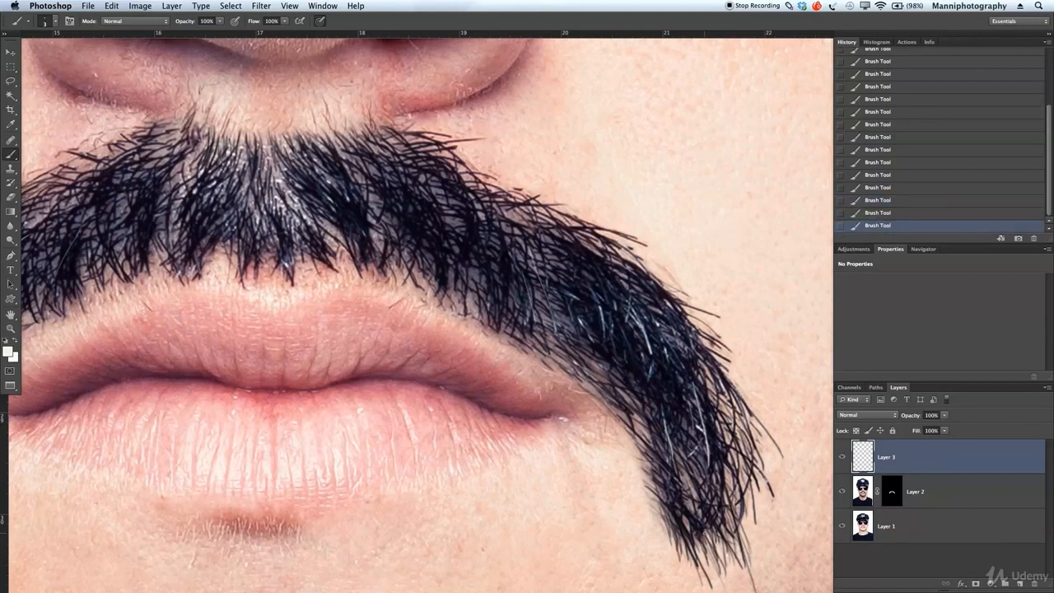
Step: Paint light highlight hairs into the left end and lower tip of the moustache
scroll(666, 535, left, 10)
scroll(666, 535, down, 4)
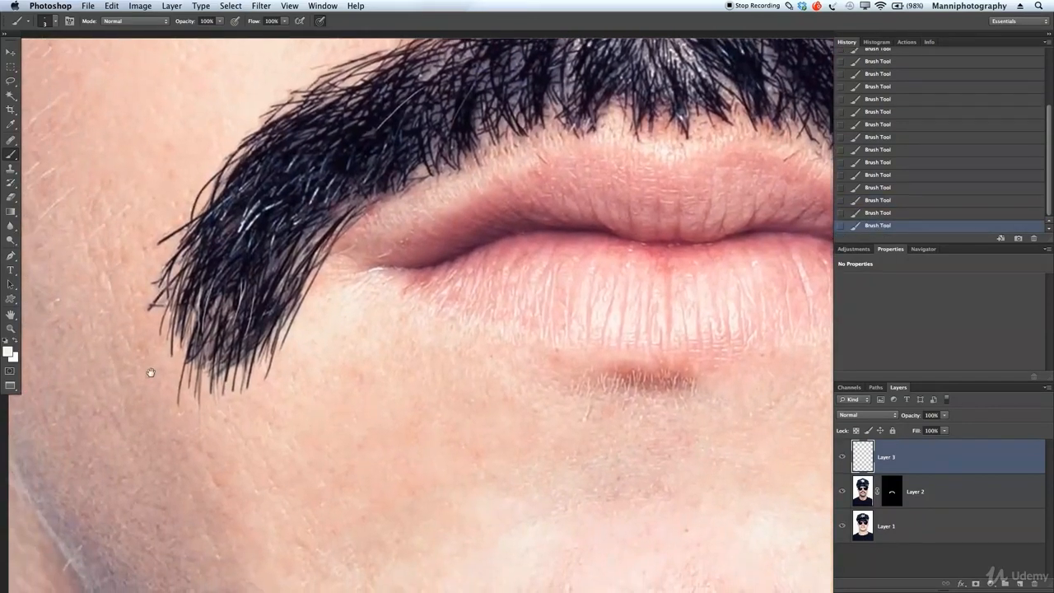
drag(306, 294, 284, 345)
drag(348, 210, 322, 260)
drag(223, 239, 205, 288)
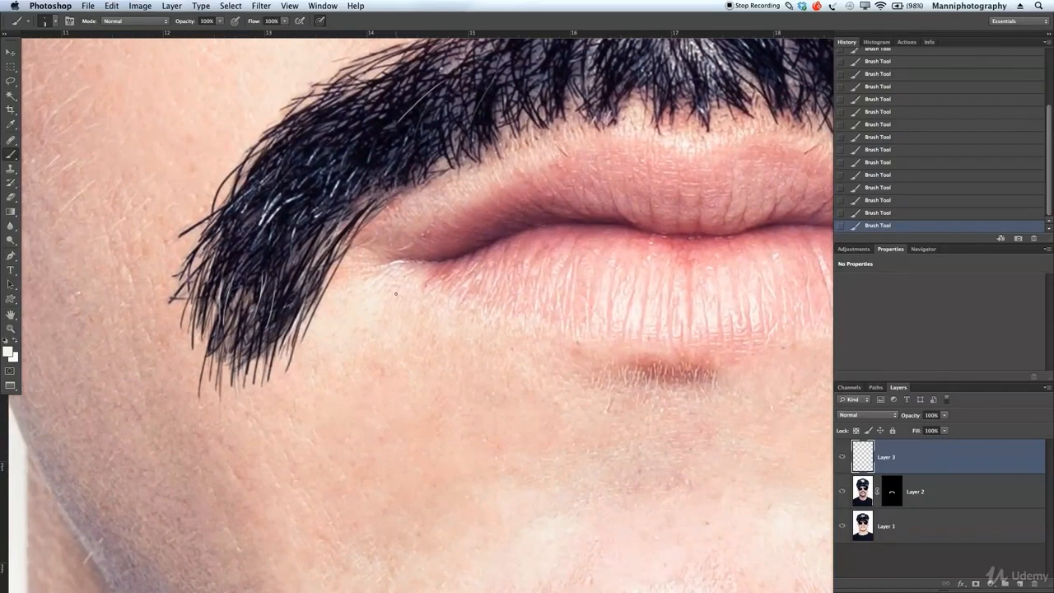
Step: Compare the whole moustache with the painted hairs of Layer 3 hidden and shown
key(z)
drag(412, 335, 348, 356)
drag(527, 309, 470, 372)
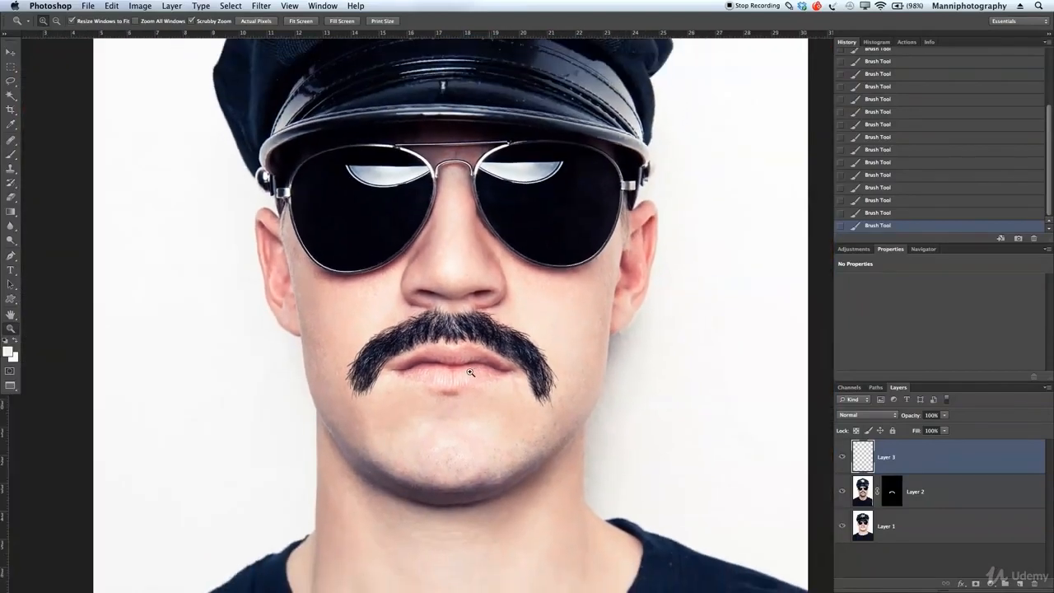
alt+click(470, 373)
alt+click(539, 376)
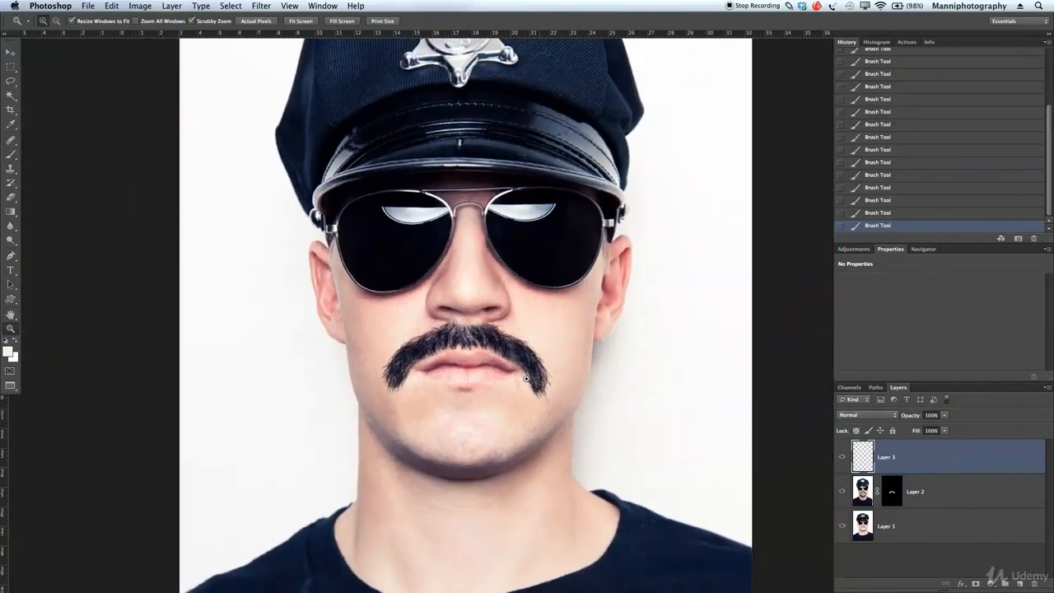
drag(525, 390, 541, 391)
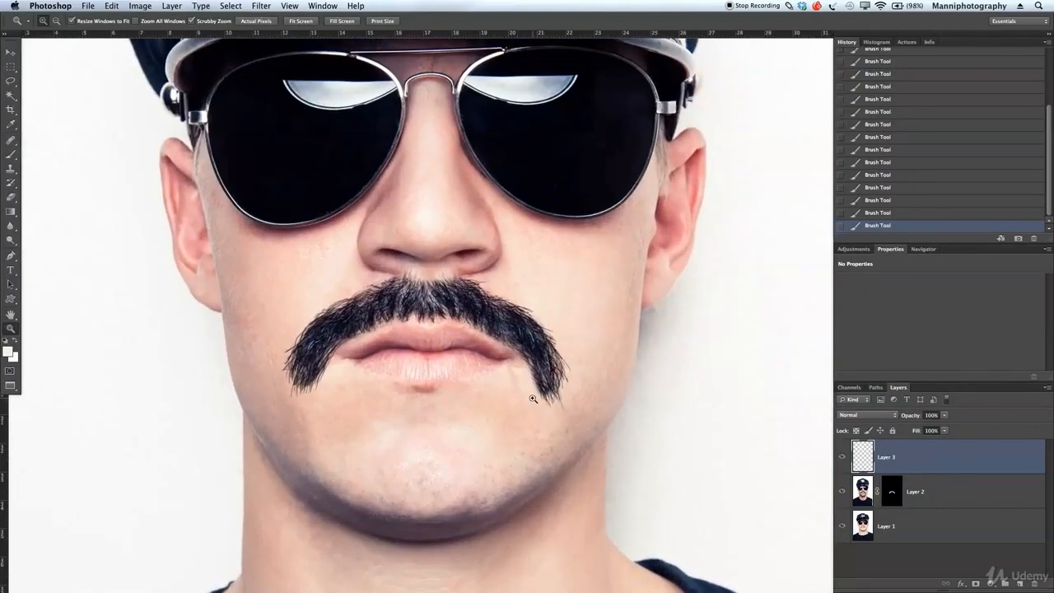
click(841, 457)
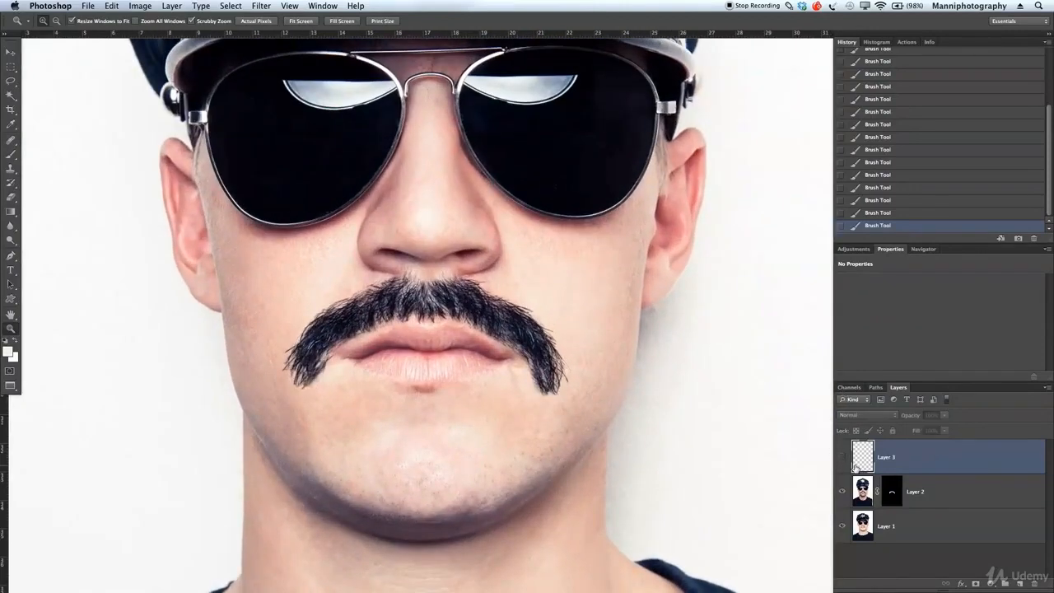
click(840, 458)
click(840, 459)
click(837, 466)
click(834, 468)
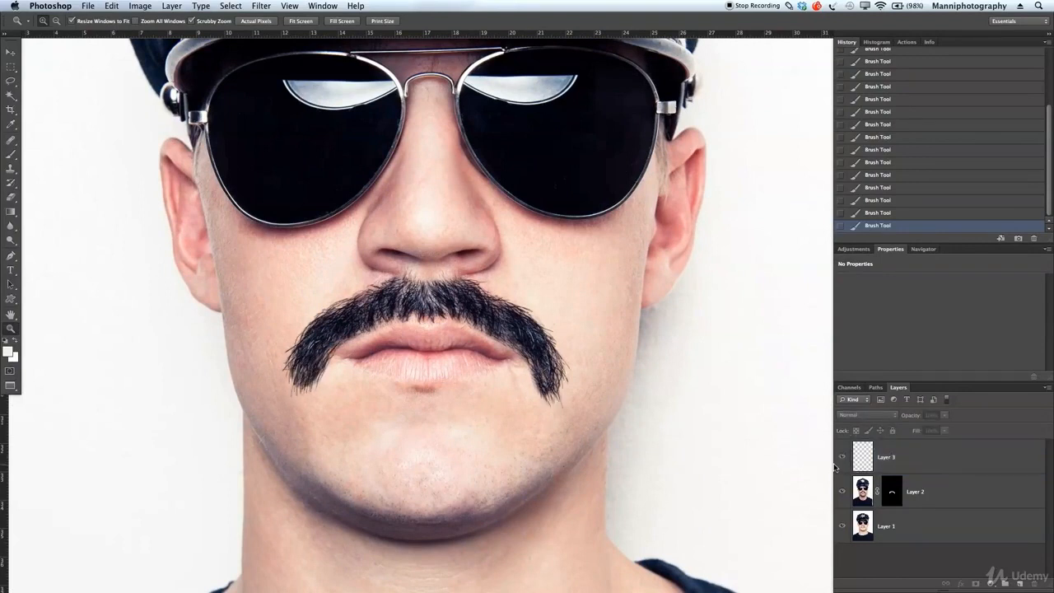
click(840, 458)
click(841, 458)
click(846, 458)
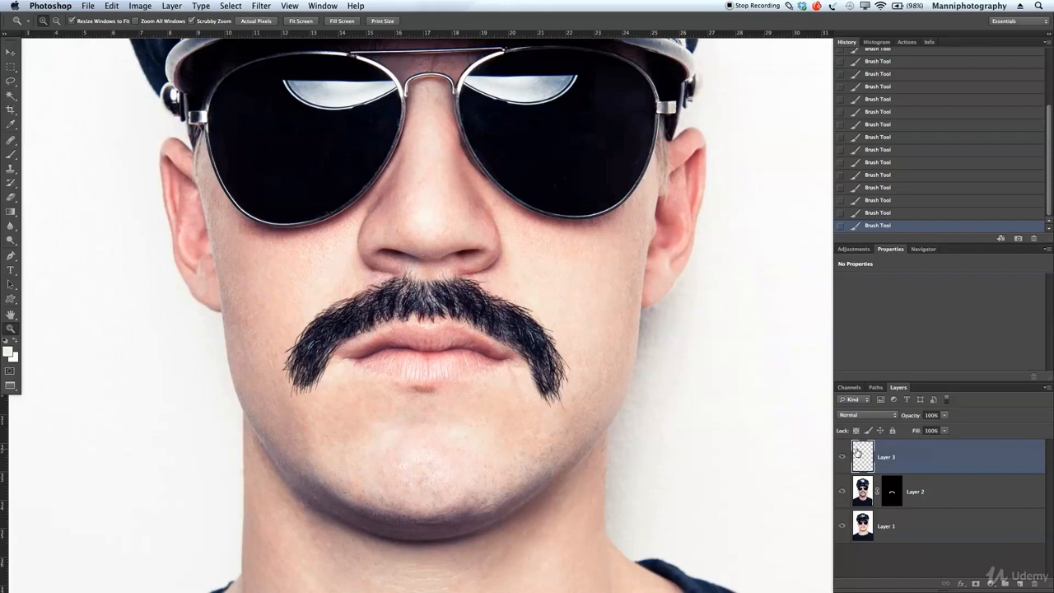
Step: Toggle Layer 3's visibility repeatedly to judge the effect of the hand-painted hairs on the moustache
click(841, 458)
click(840, 457)
click(840, 458)
click(840, 458)
click(841, 457)
click(840, 457)
click(841, 457)
click(841, 457)
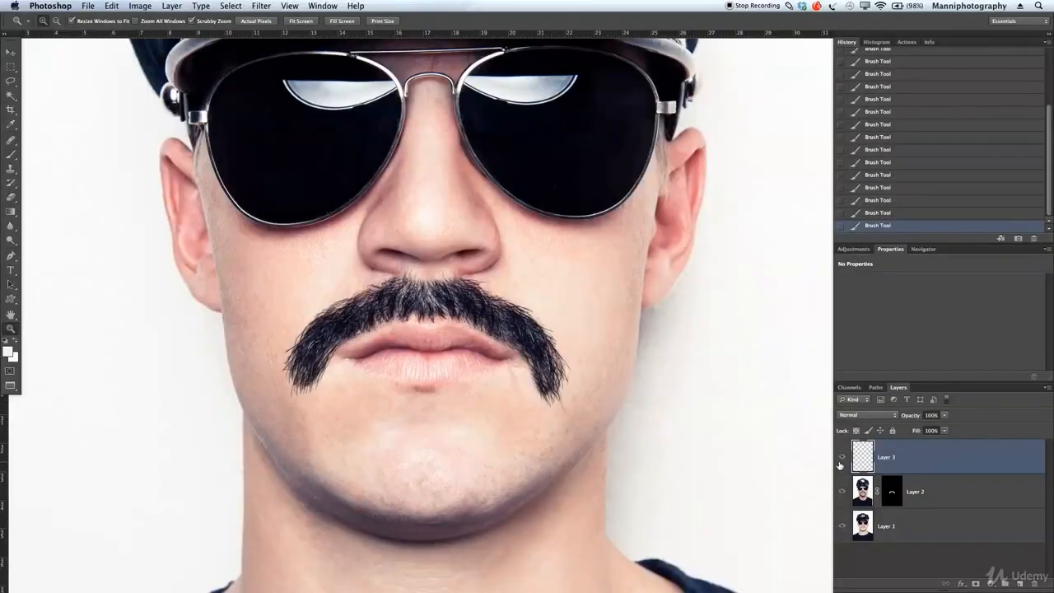
click(840, 460)
click(840, 459)
click(840, 460)
click(840, 459)
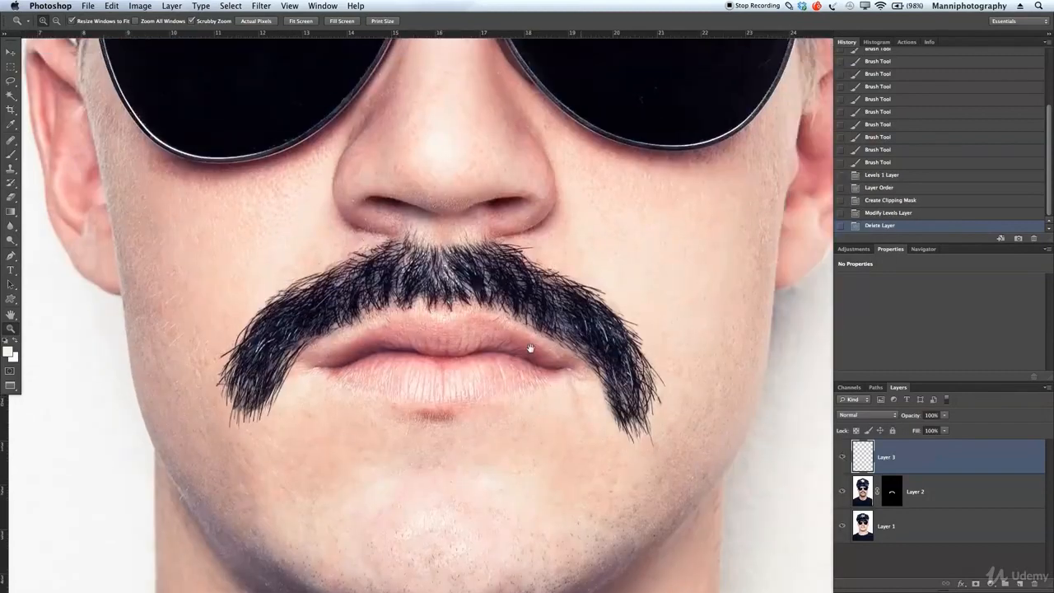
Step: Add a Levels adjustment layer, place it directly above Layer 2 and clip it to that layer
mouse_move(530, 348)
mouse_down()
mouse_move(574, 363)
mouse_move(517, 332)
mouse_up()
mouse_move(569, 354)
mouse_down()
mouse_move(600, 353)
mouse_move(549, 344)
mouse_move(562, 356)
mouse_up()
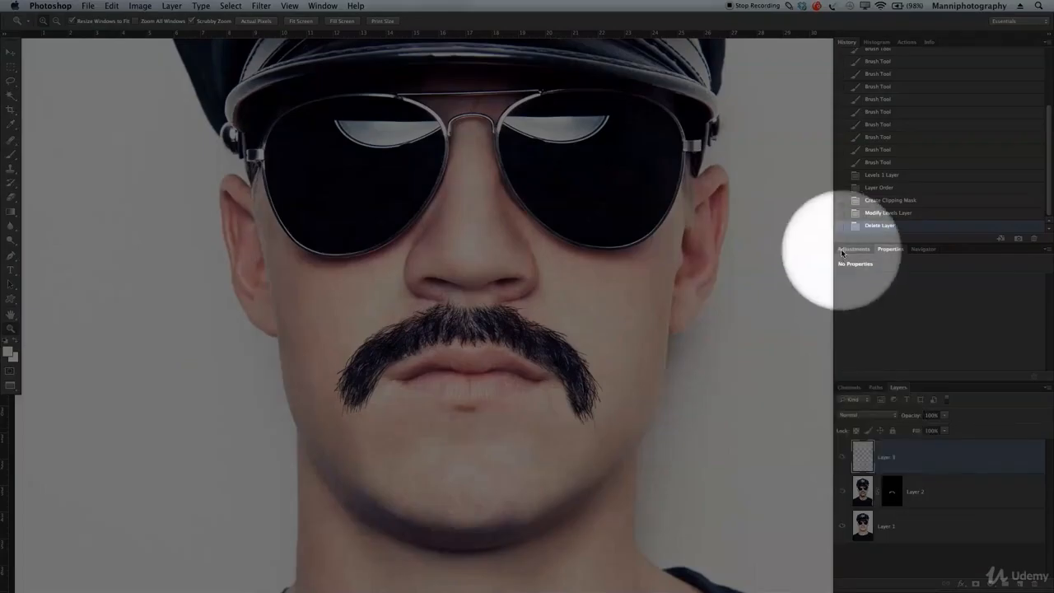
click(852, 249)
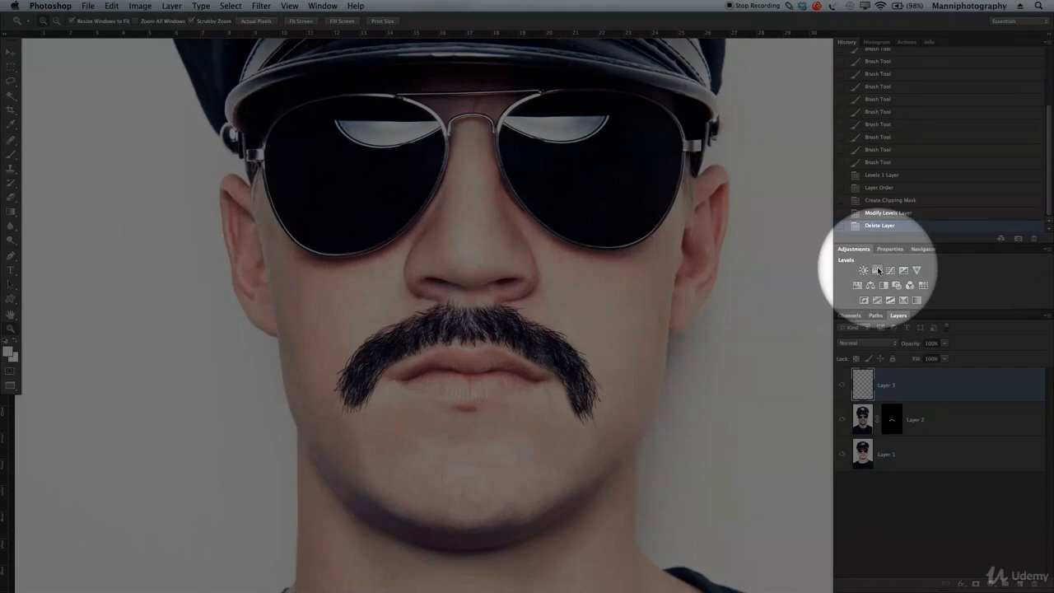
click(878, 270)
drag(886, 243, 892, 147)
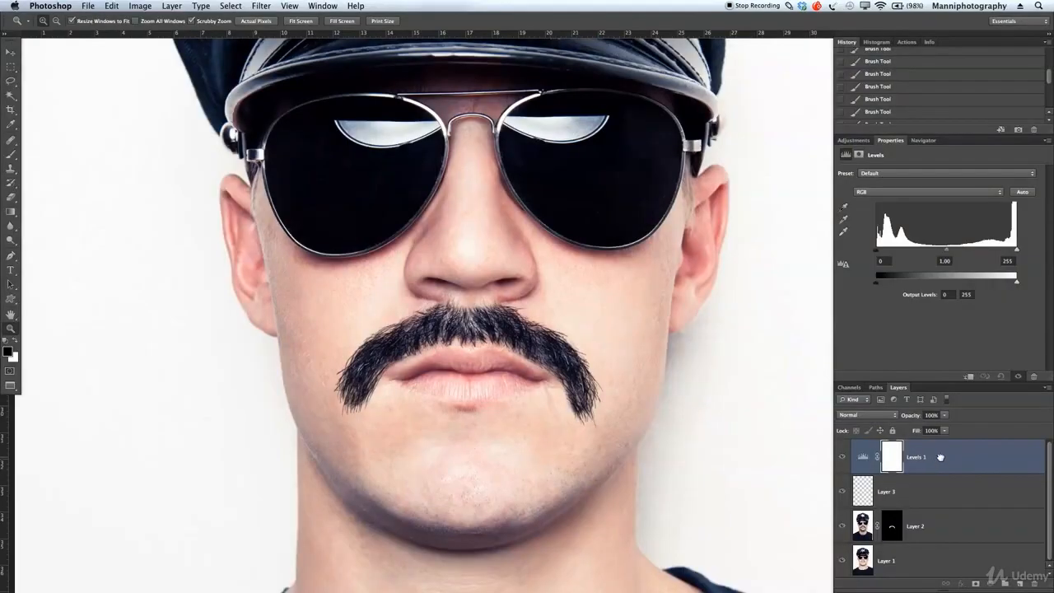
drag(940, 457, 951, 504)
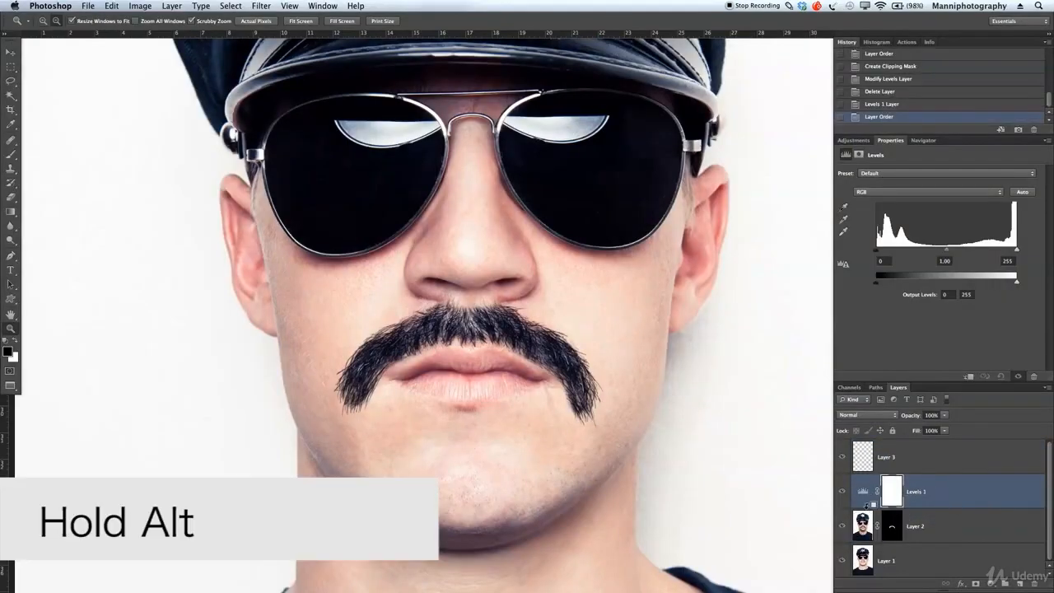
alt+click(868, 507)
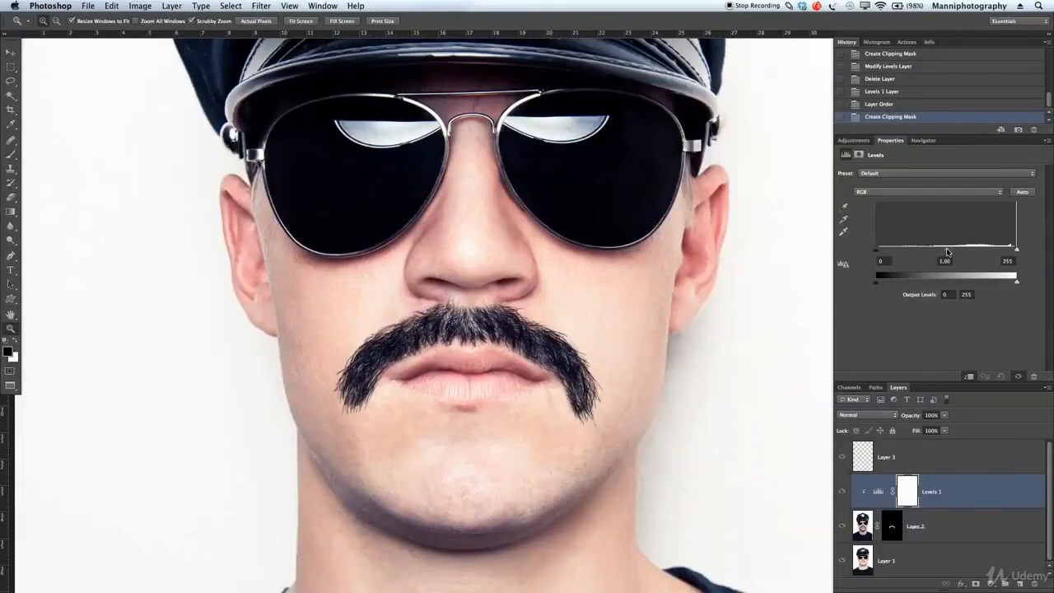
Step: Raise the Levels midtone to 1.52 and compare the moustache with the adjustment hidden and shown
drag(945, 249, 927, 251)
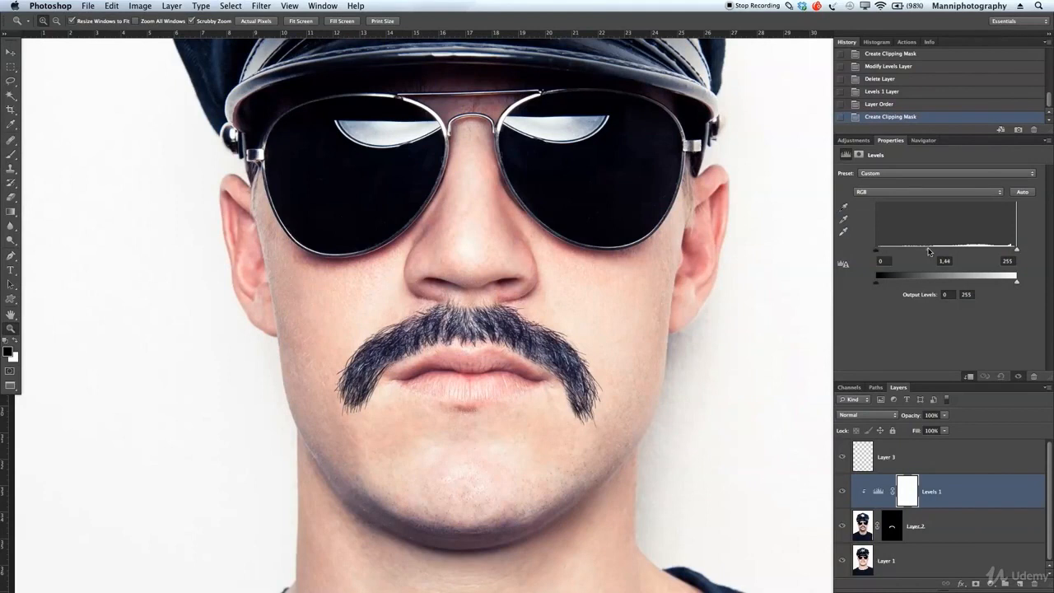
drag(926, 250, 924, 250)
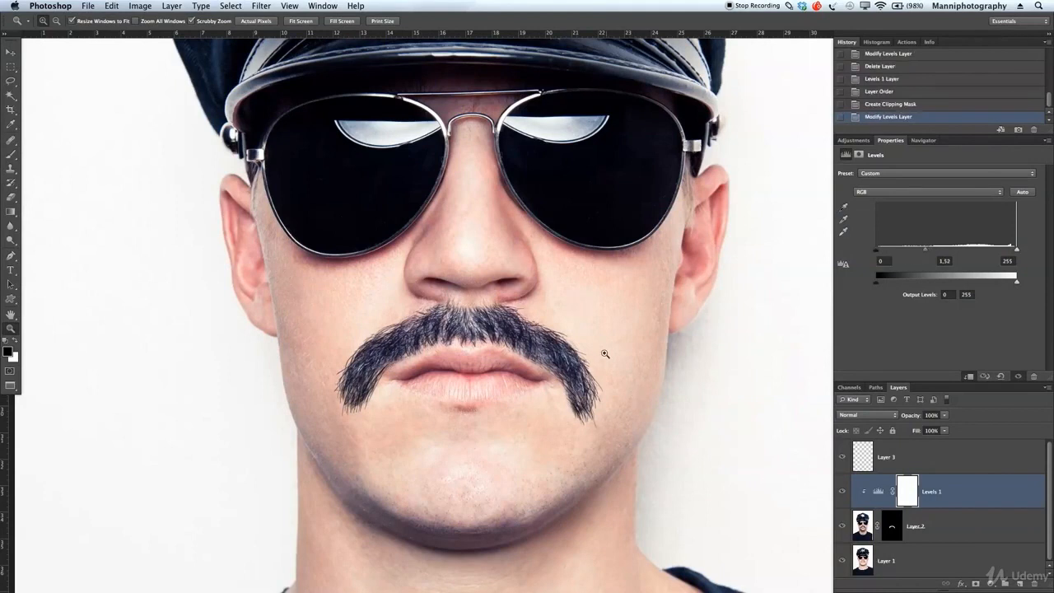
drag(574, 431, 546, 431)
drag(621, 432, 566, 406)
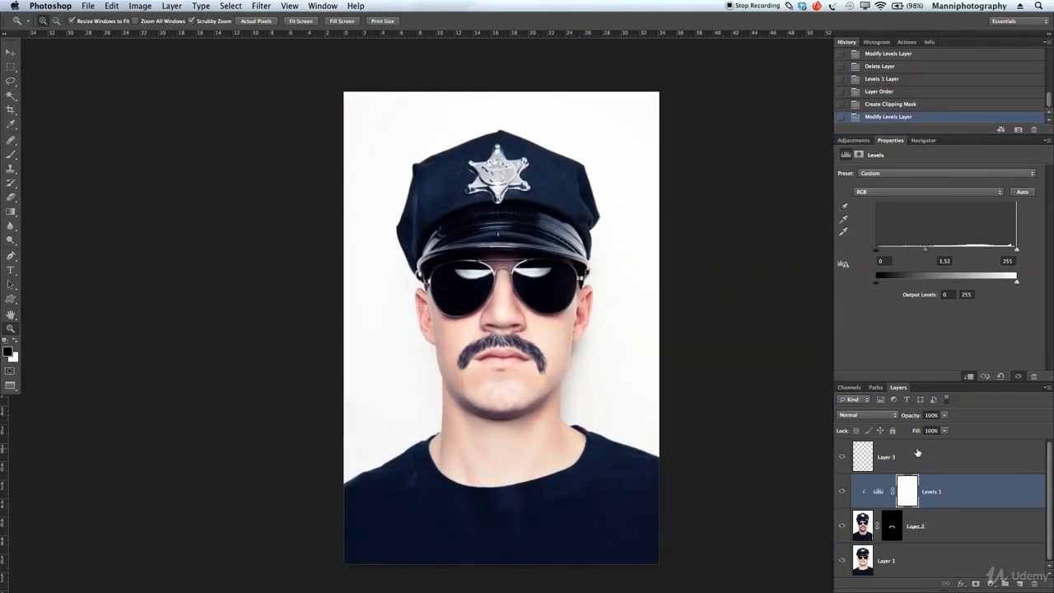
click(842, 493)
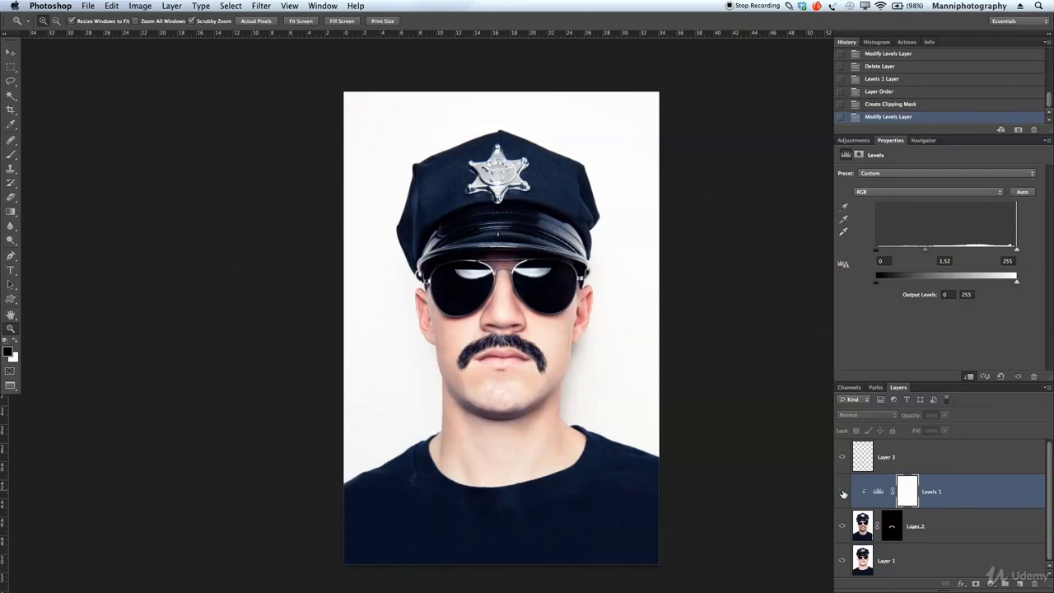
click(842, 492)
click(842, 492)
click(842, 492)
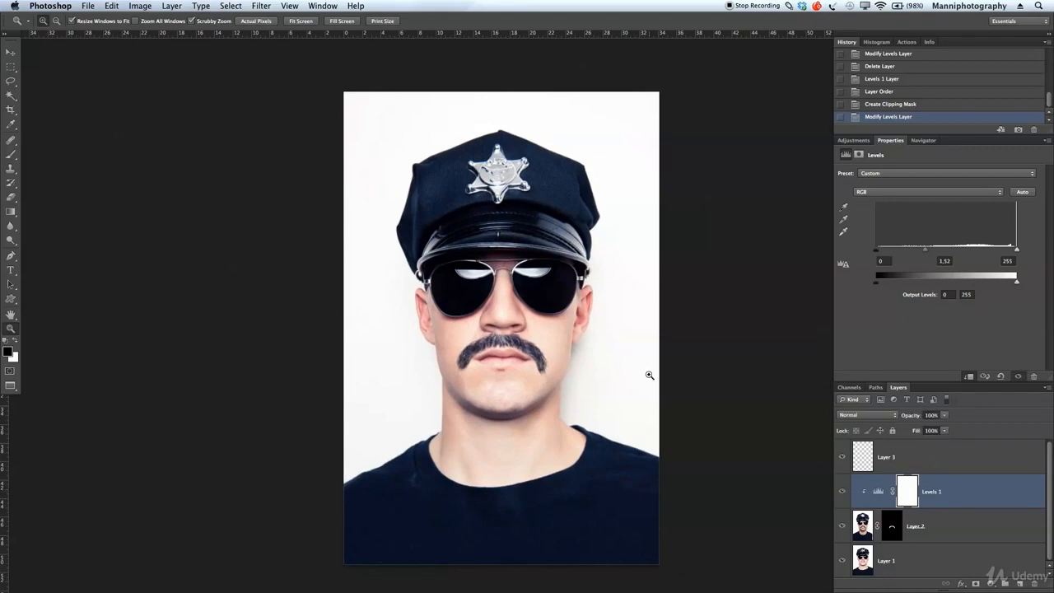
Step: Set the Levels midtone to 1.39 and check the moustache with the adjustment off and on
click(930, 251)
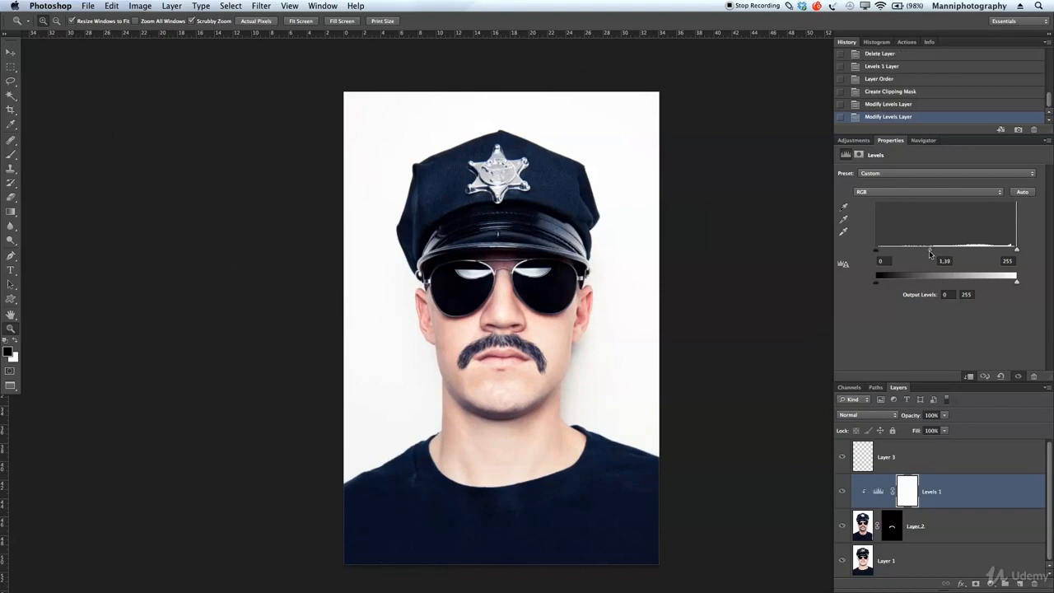
click(842, 493)
click(842, 493)
click(842, 493)
click(842, 493)
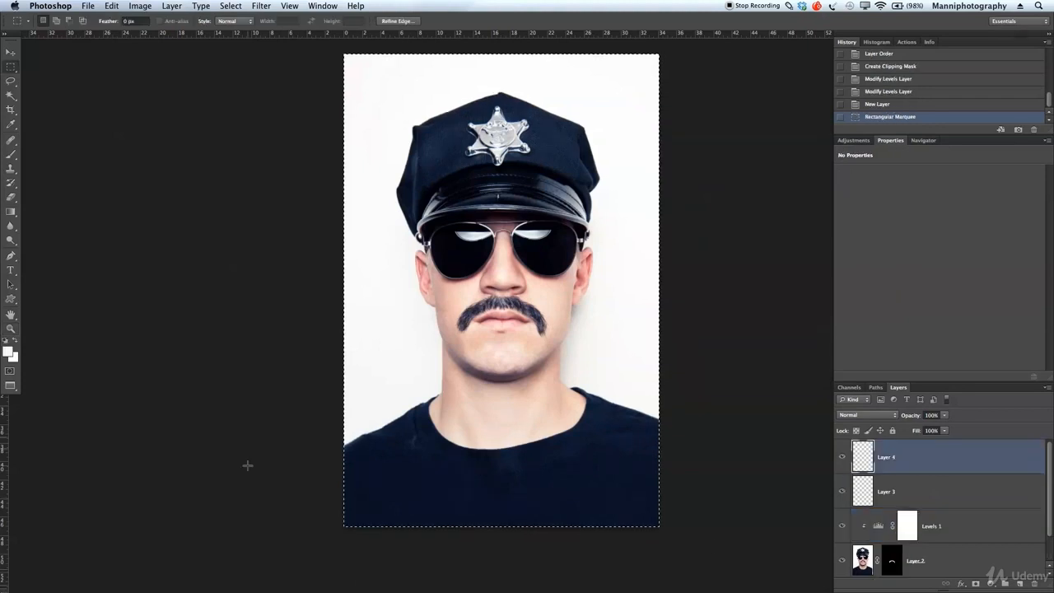
Step: Fill the whole canvas on Layer 4 with gray and set the layer's blending mode to Soft Light
drag(188, 531, 675, 41)
right_click(494, 372)
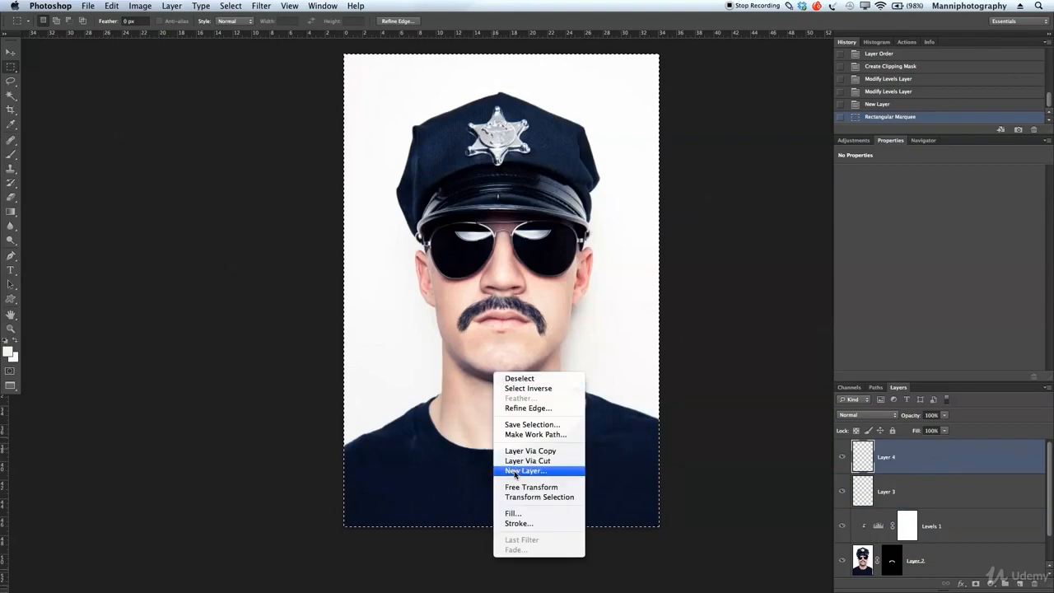
click(519, 513)
click(788, 115)
key(super+d)
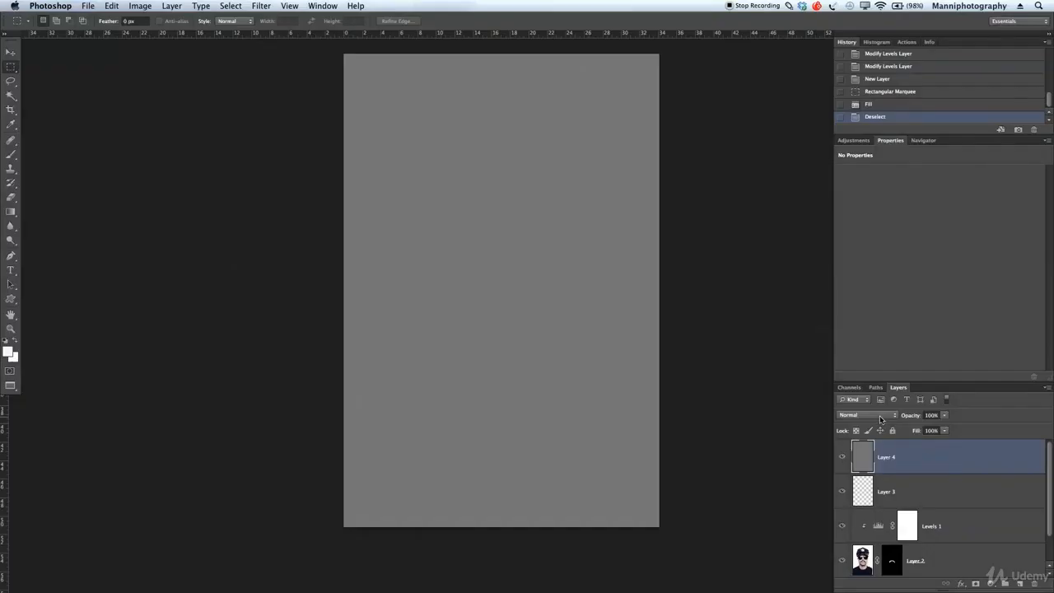
click(880, 417)
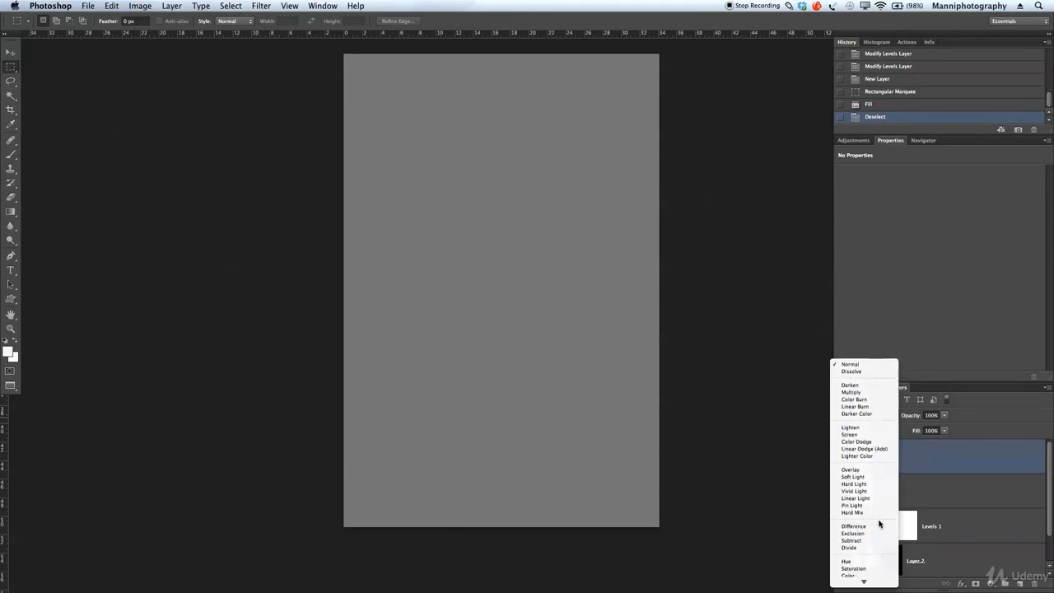
click(868, 480)
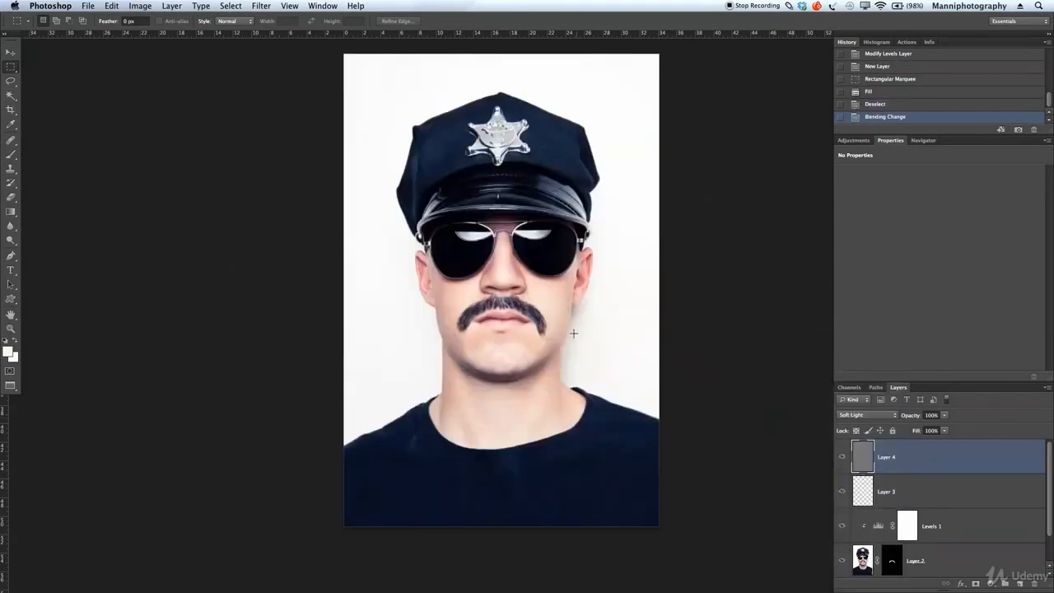
Step: Set up the Brush tool for working on the moustache with its opacity at 7%
key(z)
drag(557, 313, 661, 319)
key(b)
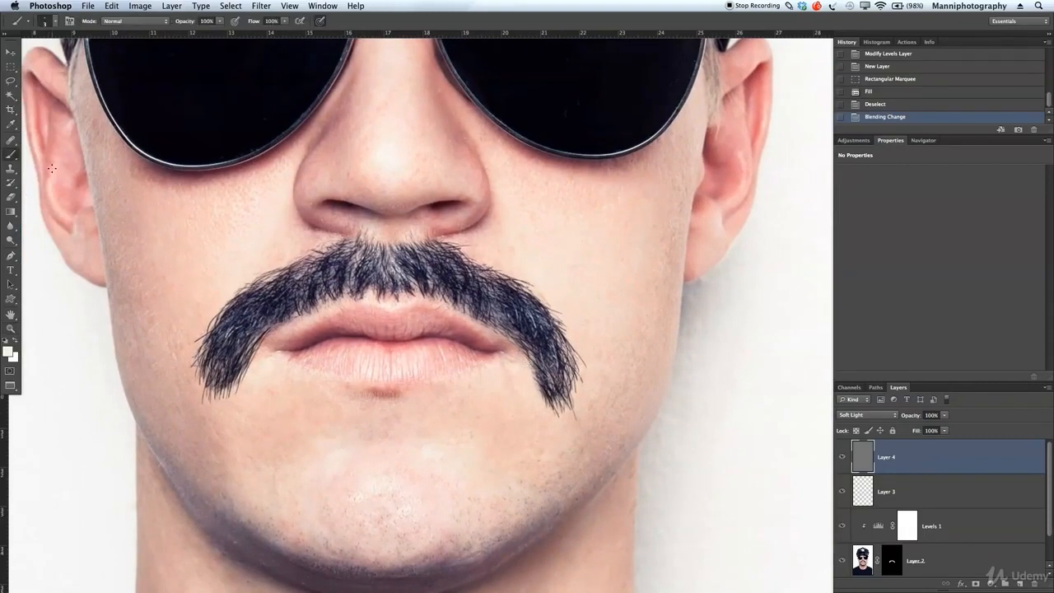
key(ctrl+alt)
mouse_move(366, 361)
mouse_down()
mouse_move(430, 370)
mouse_move(393, 153)
mouse_move(366, 87)
mouse_up()
drag(200, 22, 226, 26)
text(07)
key(Return)
Step: Adjust the brush size and paint faint strokes on Layer 4 along the moustache from its left tip to its right tip
key(bracketleft)
key(bracketleft)
key(bracketleft)
key(bracketleft)
key(bracketleft)
key(bracketleft)
key(bracketright)
mouse_move(223, 377)
mouse_down()
mouse_move(262, 311)
mouse_move(349, 271)
mouse_up()
mouse_move(290, 291)
mouse_down()
mouse_move(482, 259)
mouse_move(495, 293)
mouse_move(544, 343)
mouse_up()
mouse_move(502, 307)
mouse_down()
mouse_move(567, 396)
mouse_move(553, 376)
mouse_move(550, 410)
mouse_move(530, 385)
mouse_up()
Step: Paint faint black shading along the moustache's lower edge above the upper lip with a 70 to 90 px brush
key(bracketleft)
key(bracketleft)
key(bracketleft)
key(bracketleft)
key(bracketleft)
key(bracketleft)
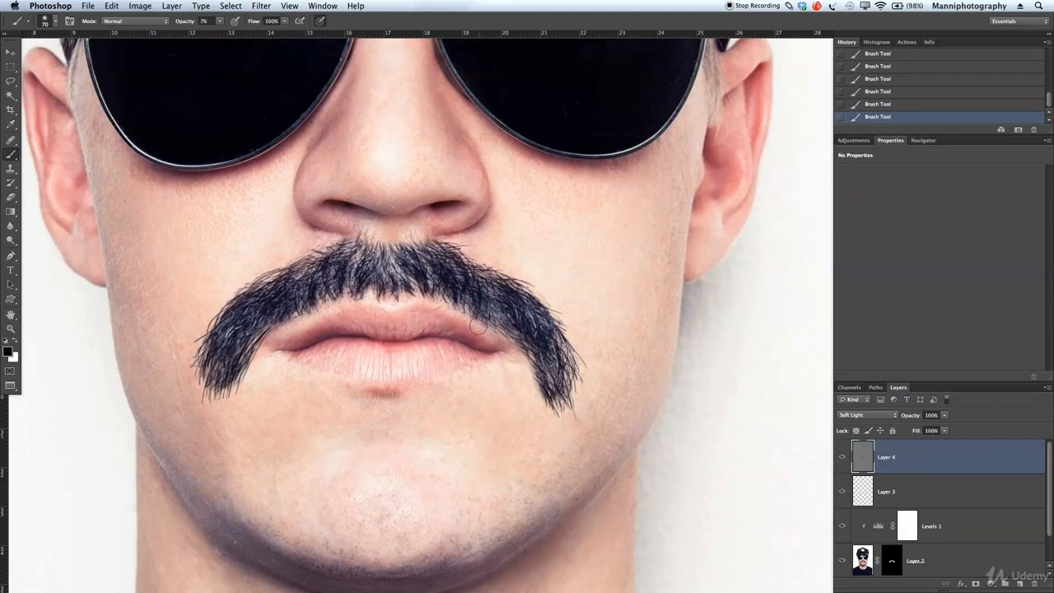
key(bracketright)
key(bracketright)
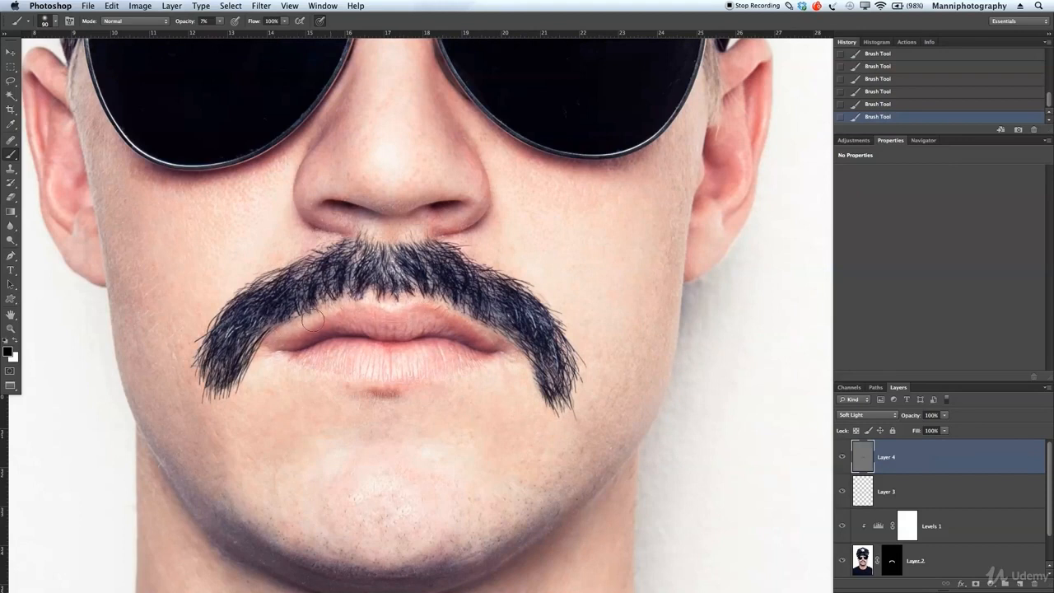
Step: Shade the skin around the moustache with a 150 px brush and its upper edge below the nose with a 60 px brush
key(bracketright)
key(bracketright)
key(bracketright)
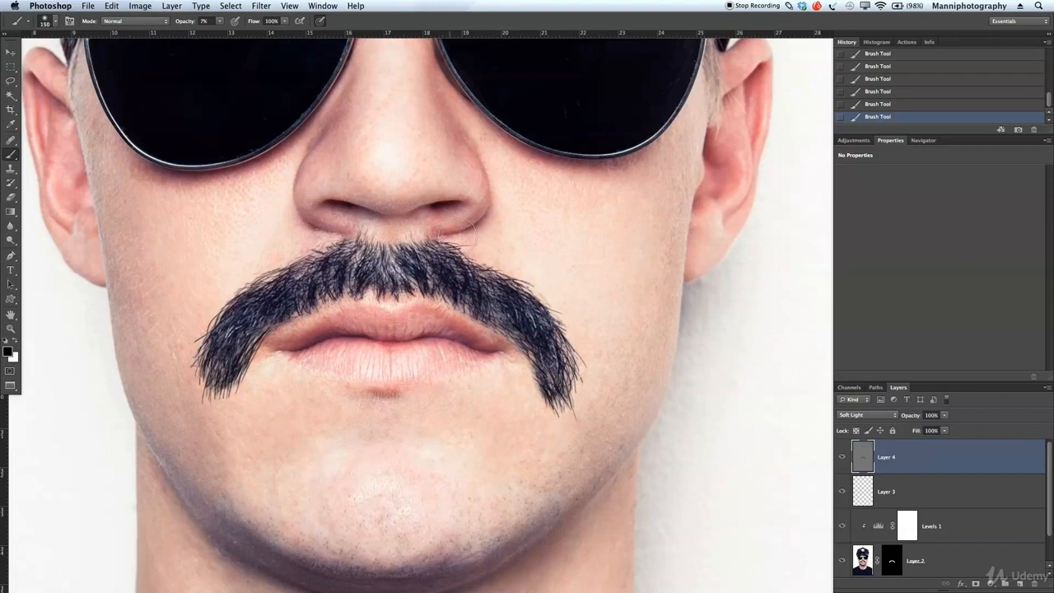
key(bracketleft)
key(bracketleft)
key(bracketleft)
key(bracketleft)
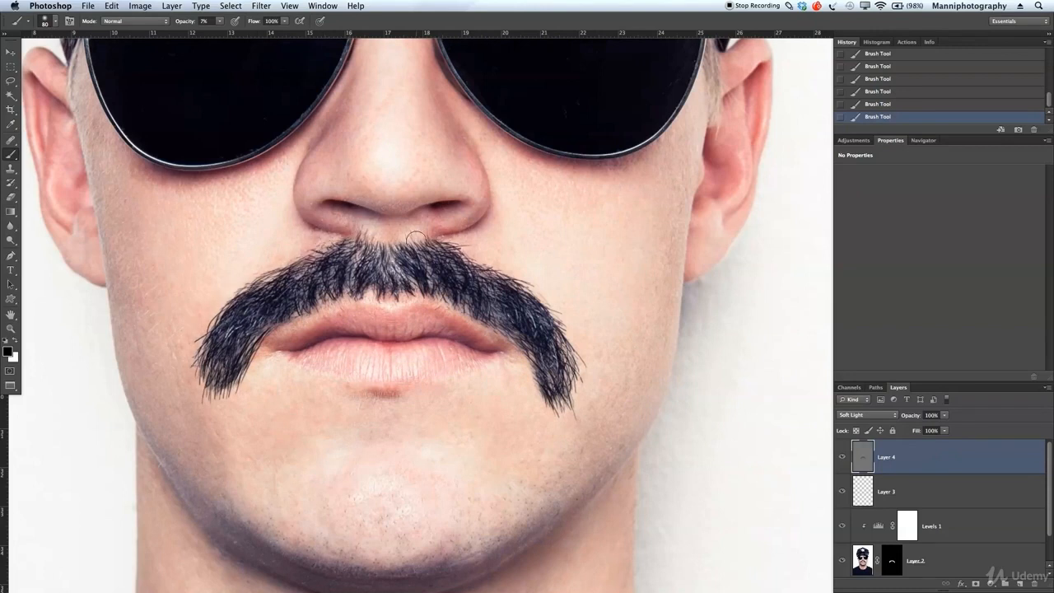
Step: Try the Overlay blending mode on Layer 4 and return the layer to Soft Light
click(867, 415)
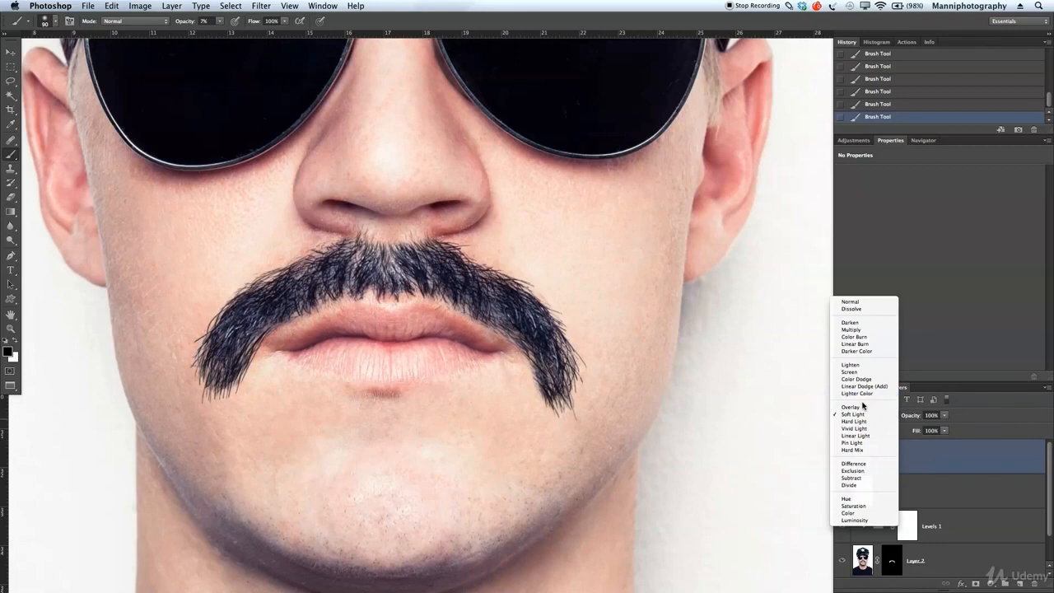
click(861, 407)
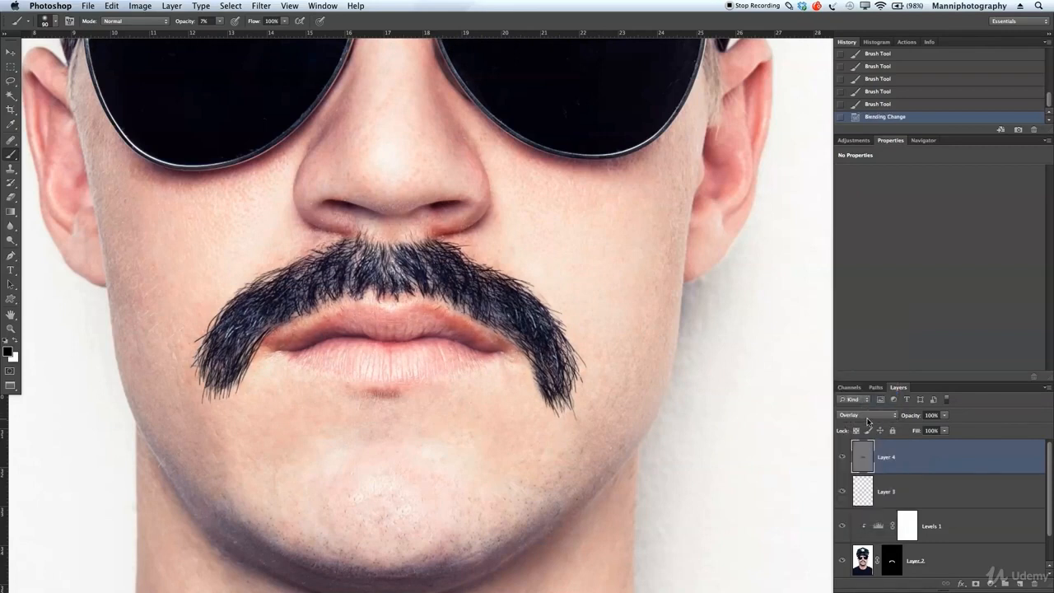
click(865, 415)
click(853, 423)
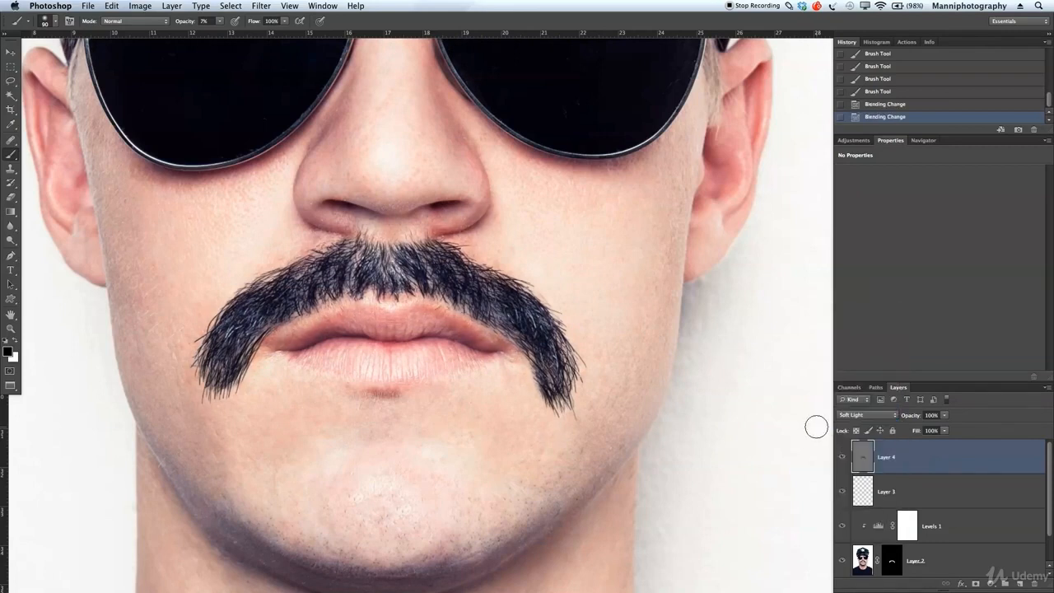
Step: Review the whole portrait and dab faint black shading onto the left side of the moustache with a larger brush
key(z)
drag(515, 431, 480, 423)
drag(461, 427, 440, 430)
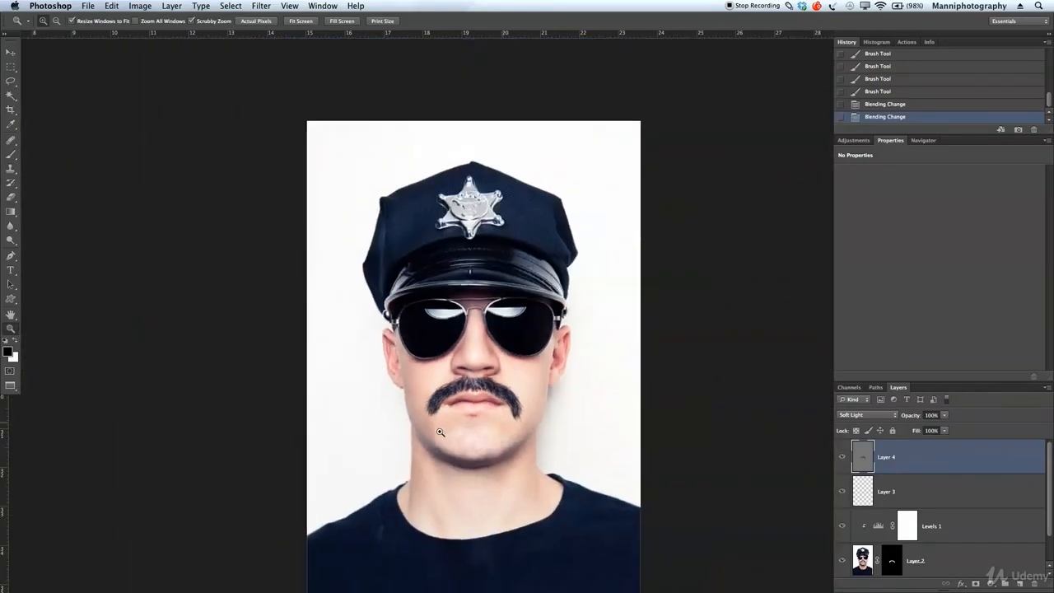
drag(508, 436, 483, 368)
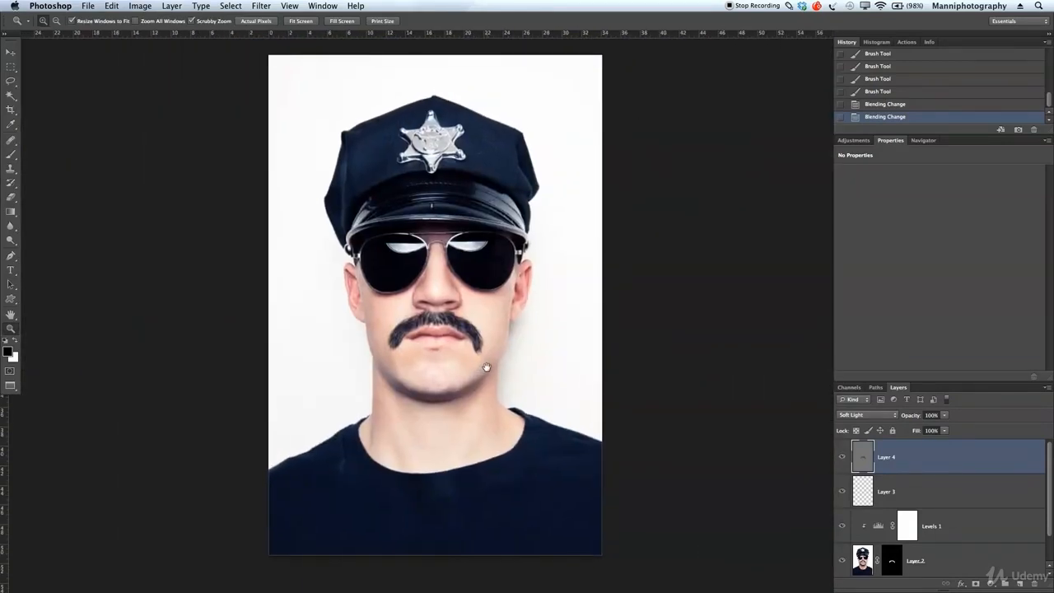
click(402, 371)
key(b)
key(])
click(410, 317)
click(407, 325)
click(402, 333)
click(398, 322)
click(398, 322)
click(398, 322)
Step: Group Layer 4, Layer 3, Levels 1 and Layer 2, and name the group New M
key(z)
drag(442, 335, 404, 334)
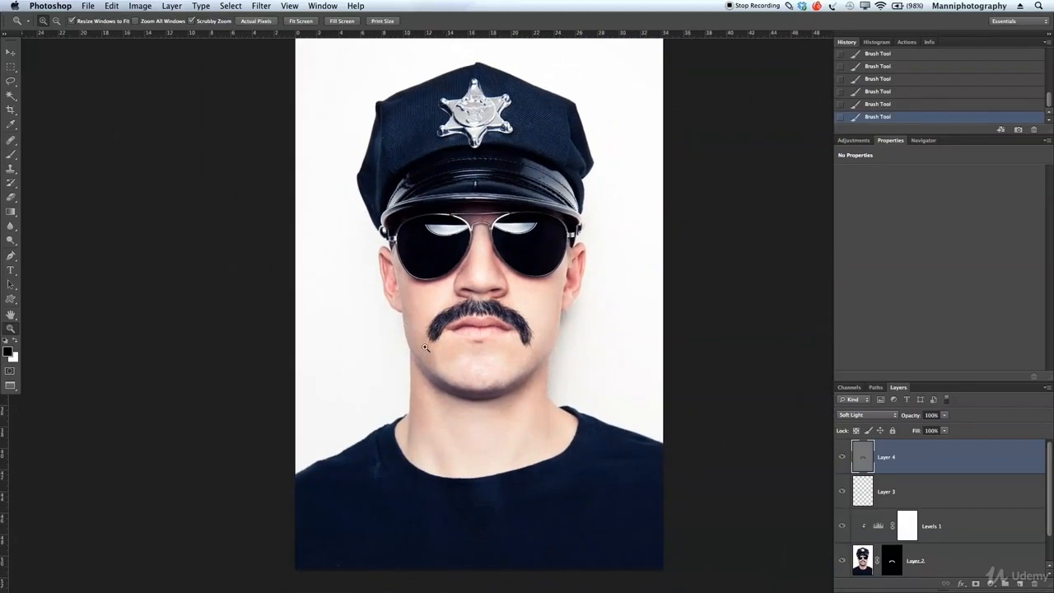
drag(543, 383, 539, 392)
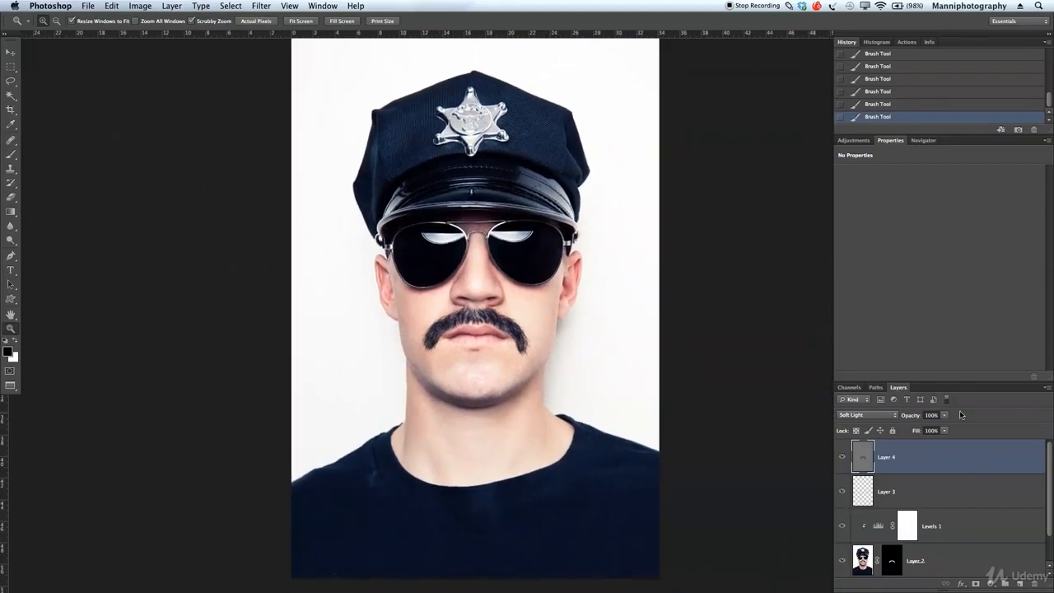
drag(955, 381, 955, 181)
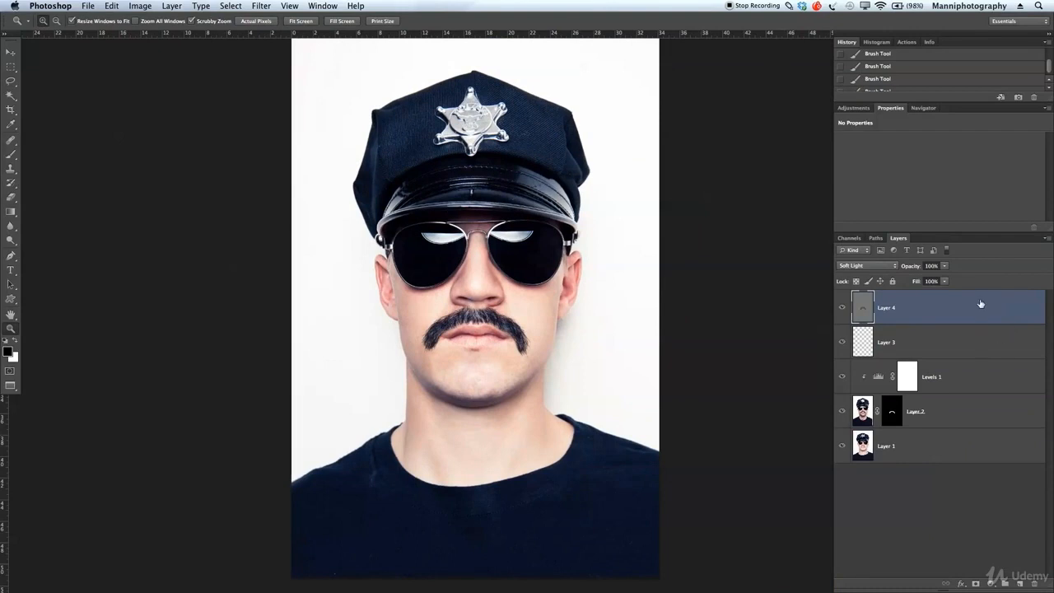
shift+click(947, 347)
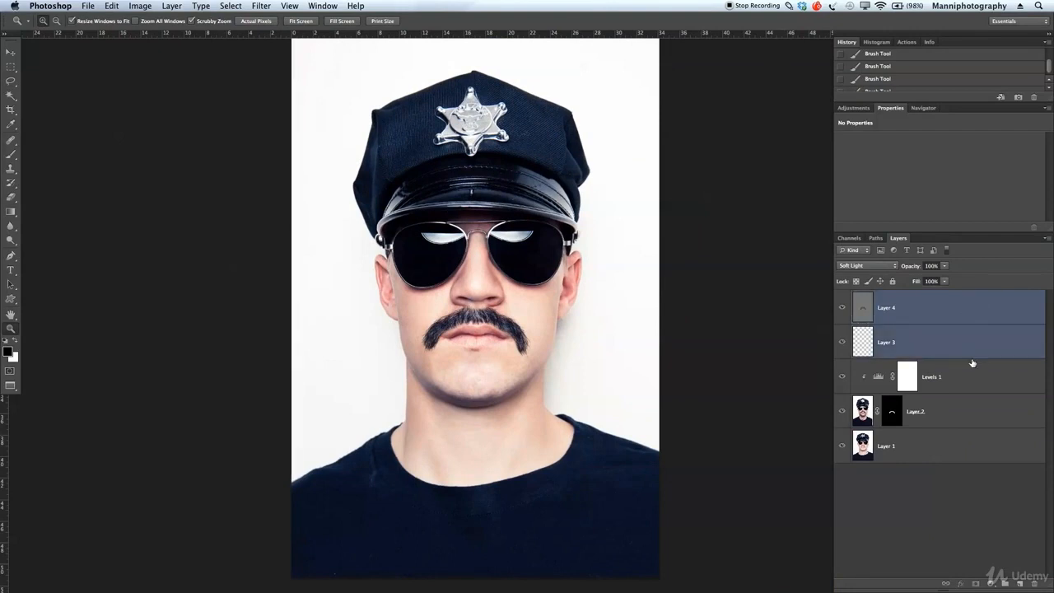
shift+click(971, 379)
shift+click(970, 409)
key(super+g)
double_click(884, 296)
text(Ne)
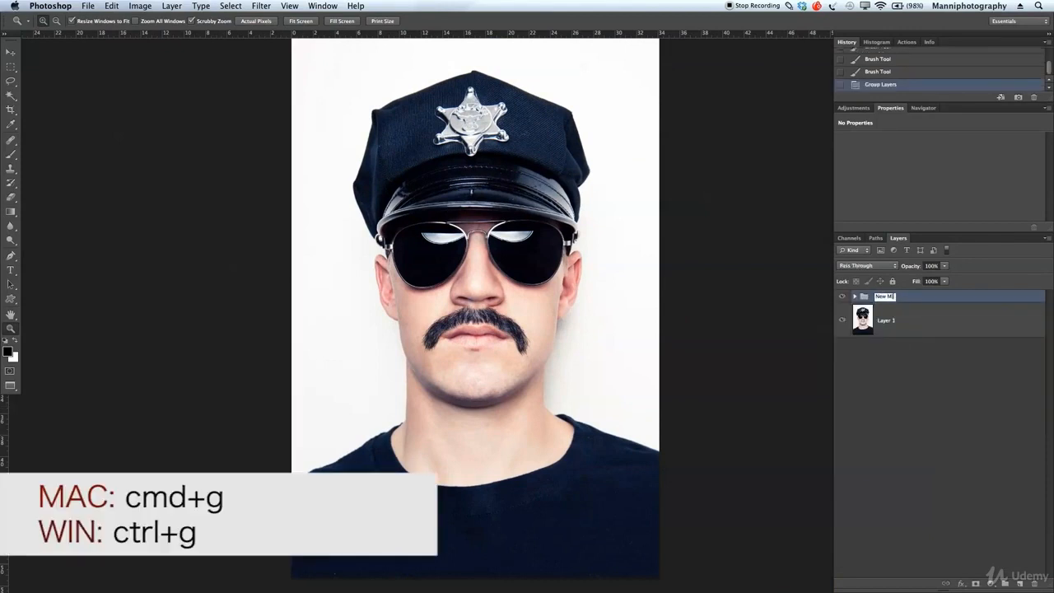
text(w M)
key(Return)
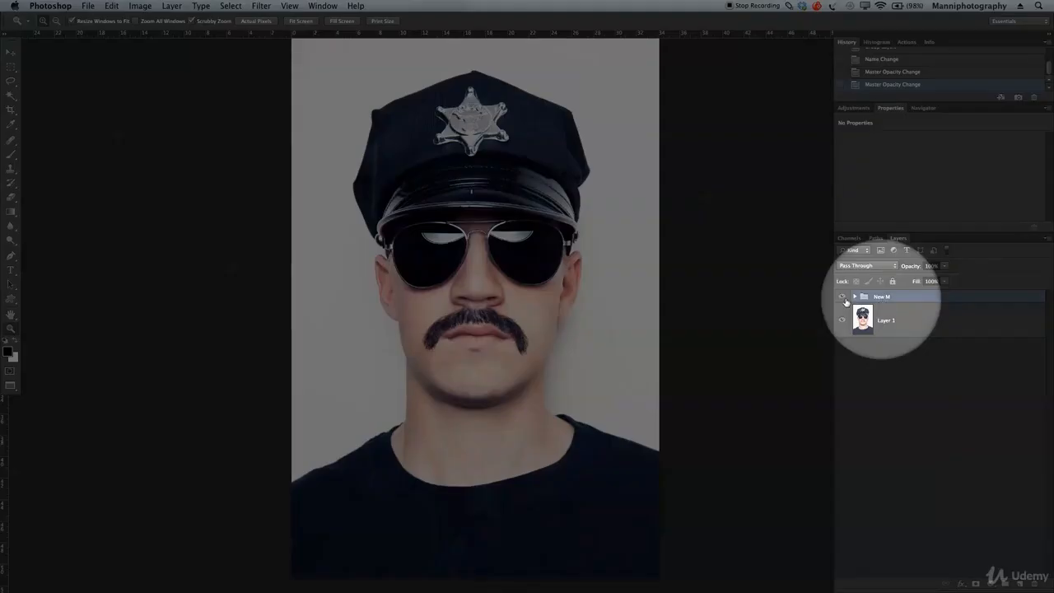
Step: Lower the New M group's opacity to 93% and compare the portrait with the group hidden and shown
click(842, 298)
click(878, 312)
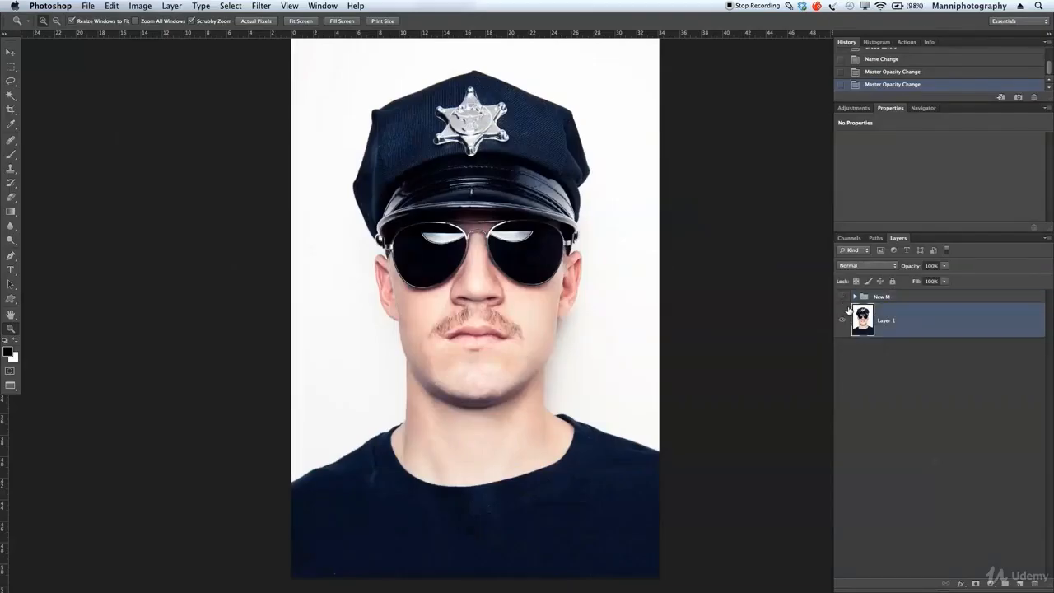
click(842, 298)
click(841, 297)
click(842, 297)
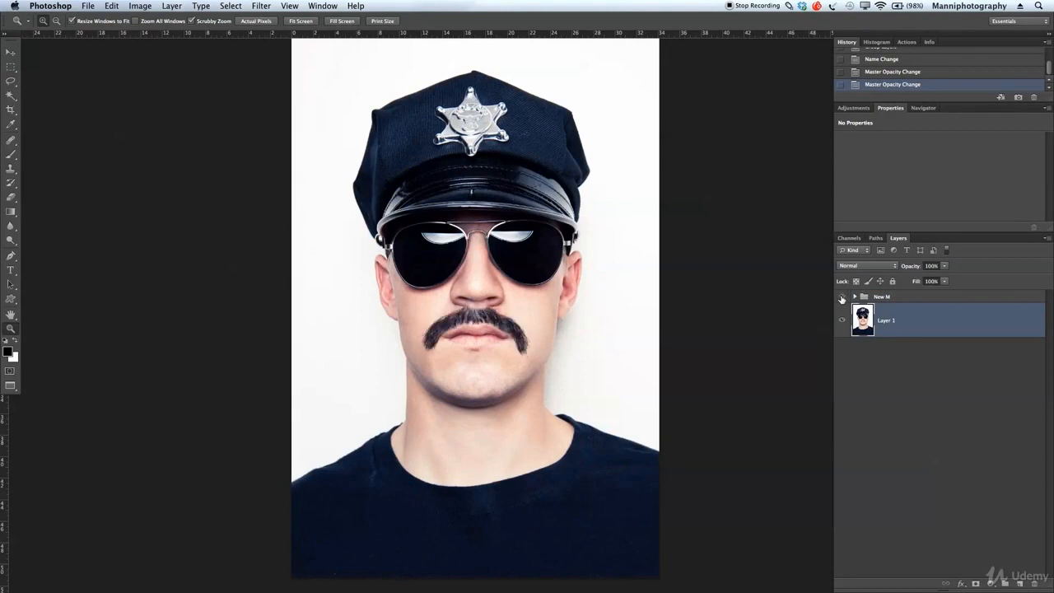
click(912, 296)
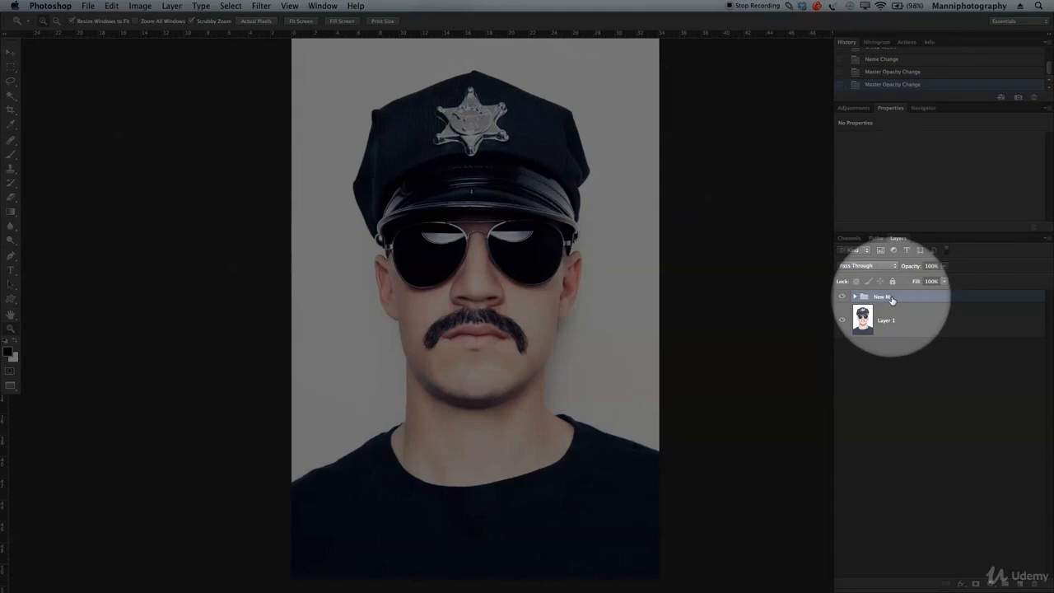
drag(912, 268, 910, 268)
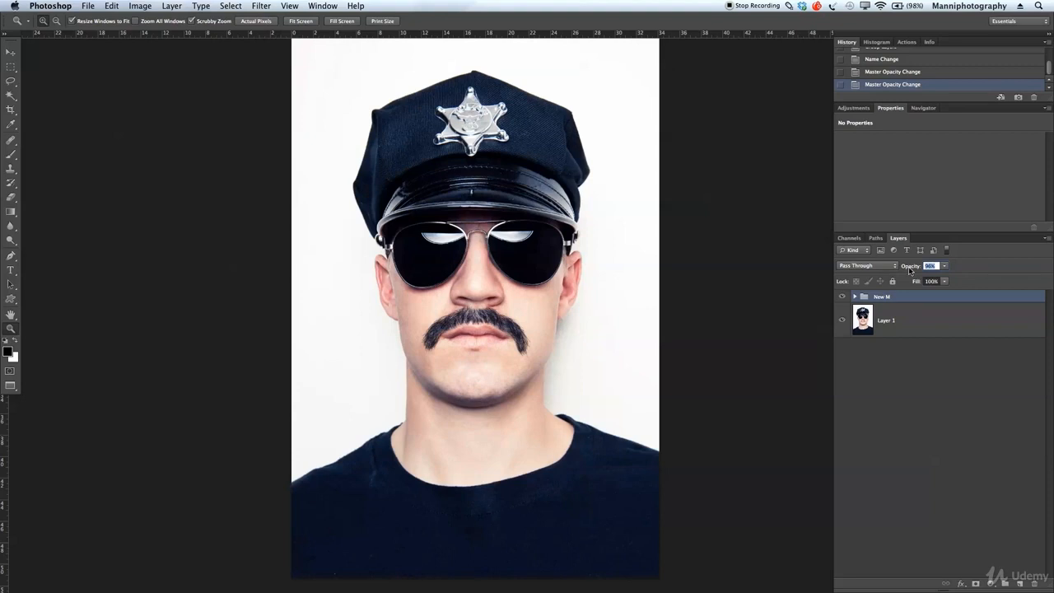
click(841, 295)
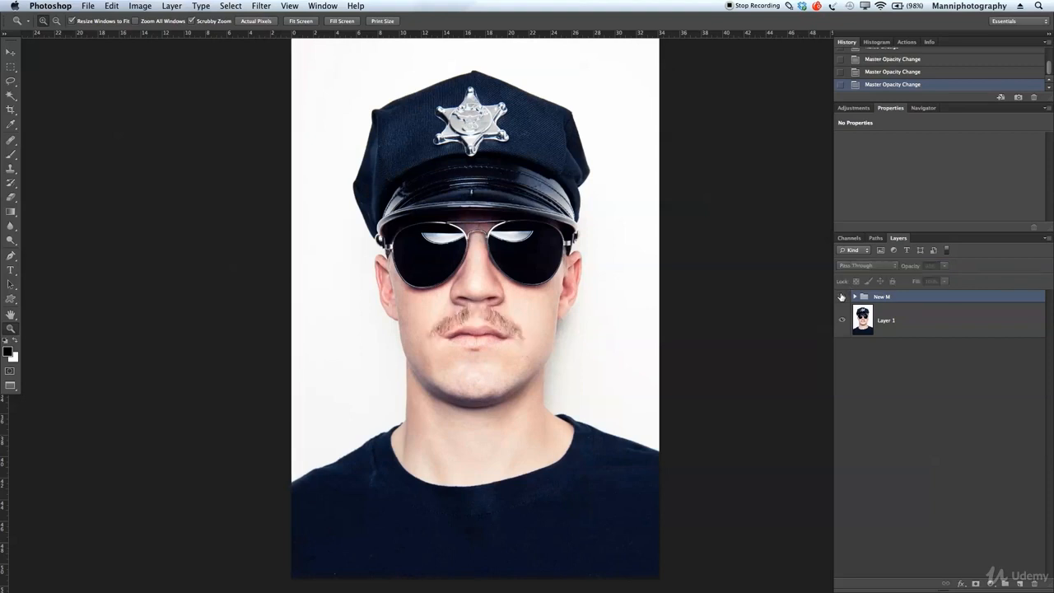
click(840, 295)
click(840, 296)
click(840, 296)
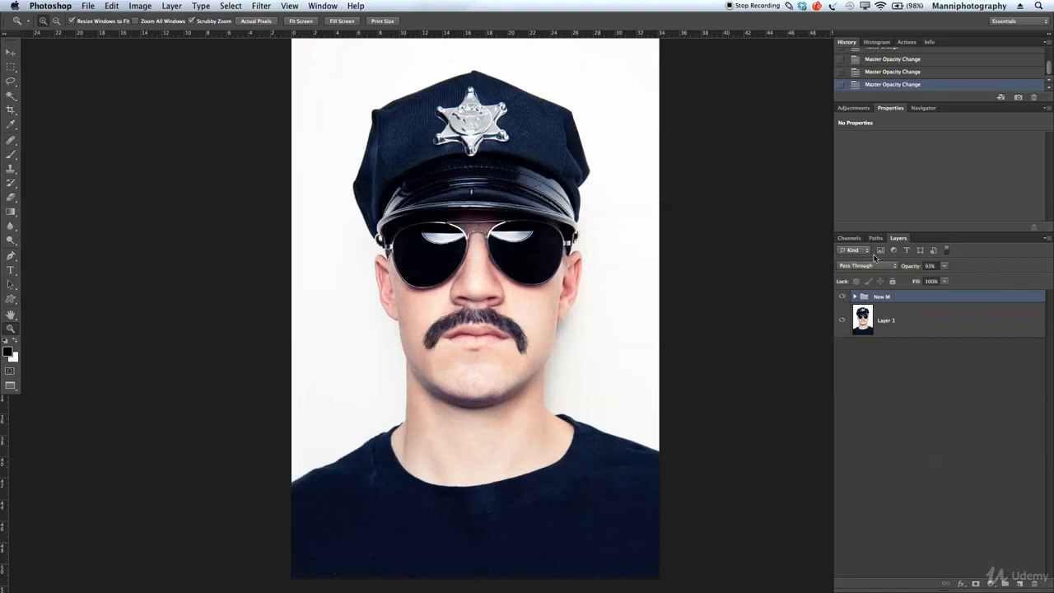